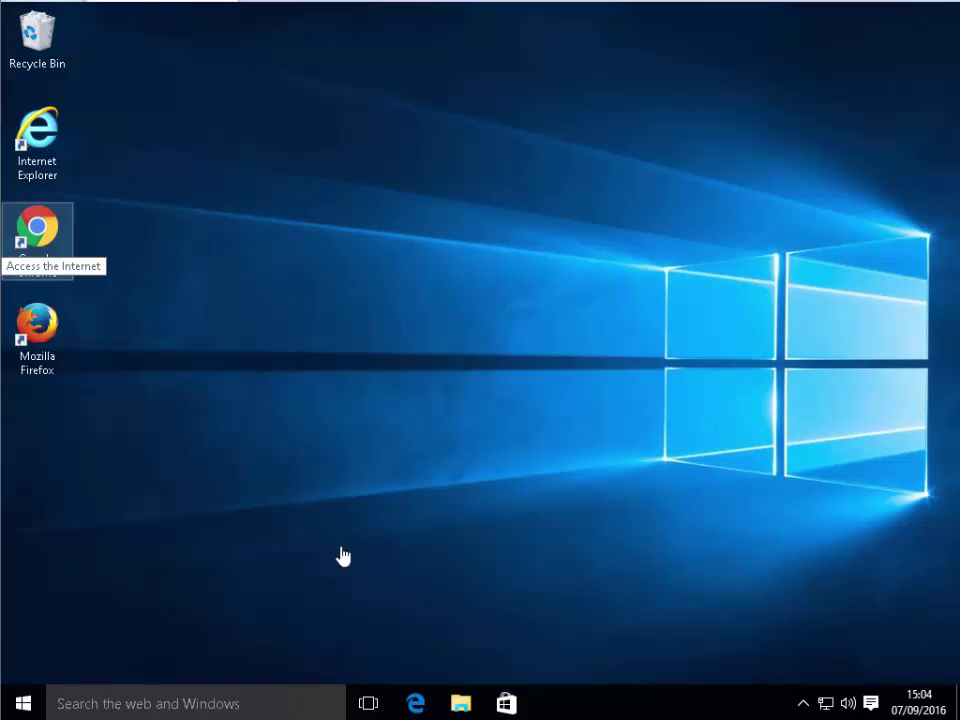
# Launch Microsoft Edge and enter photos.google.com in its 'Where to next?' box
pyautogui.press('super+1')
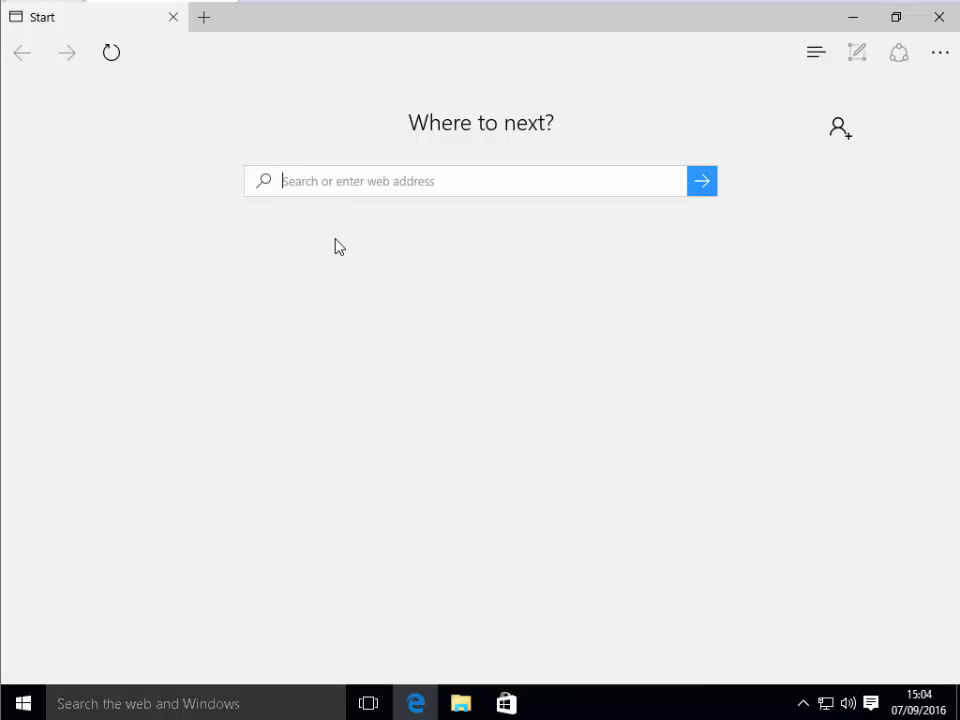
pyautogui.write('phot')
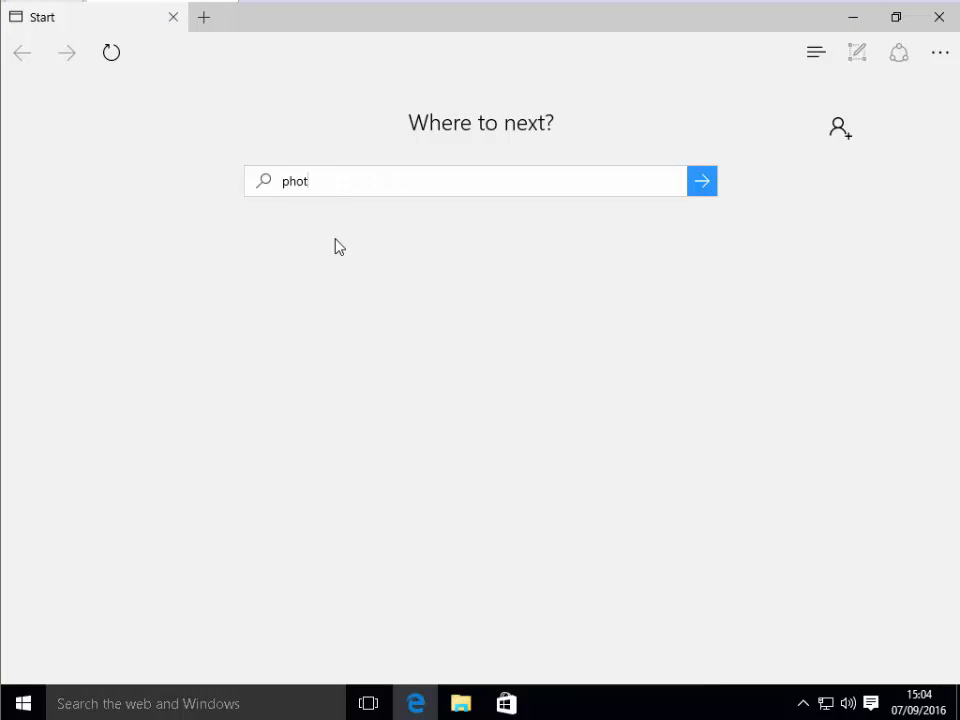
pyautogui.write('os.goo')
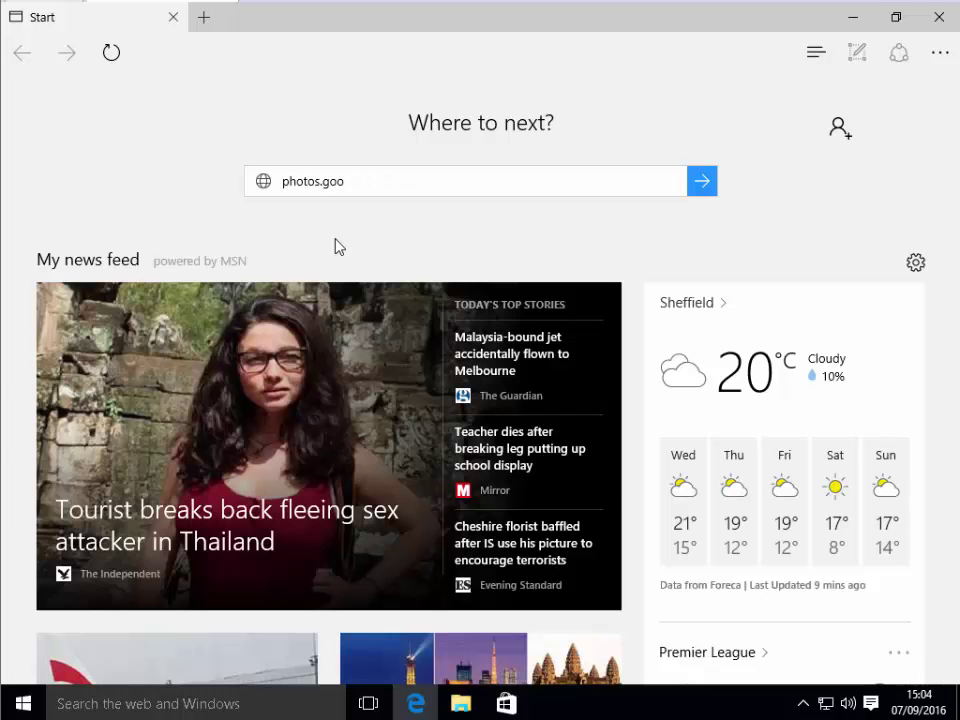
pyautogui.write('gle.com')
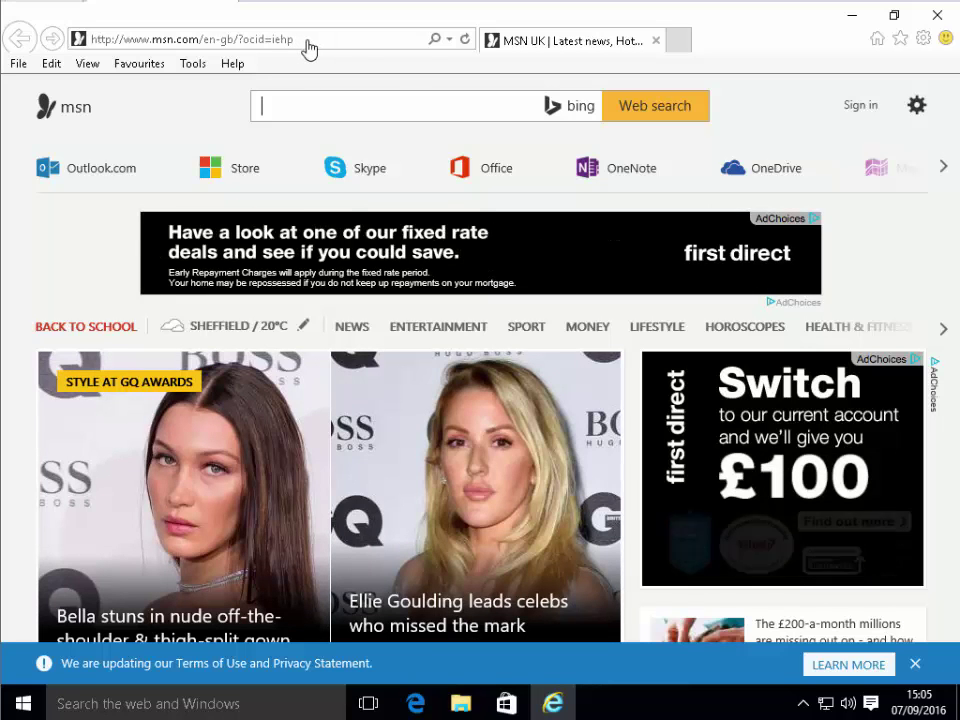
# Replace the MSN address in Internet Explorer with photos.google.com and load the site
pyautogui.click(303, 41)
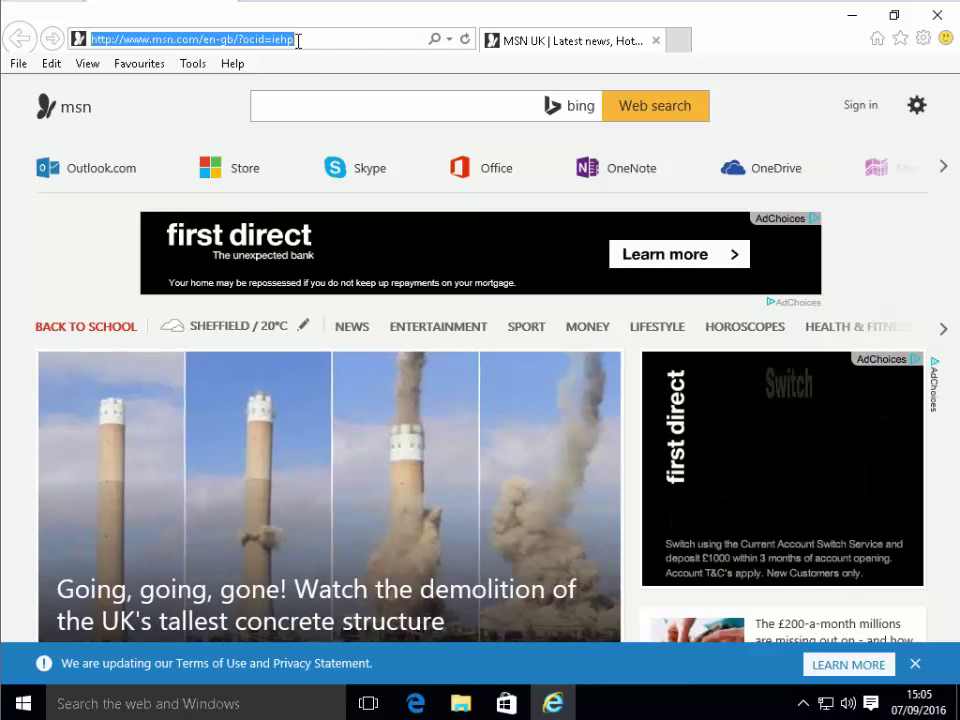
pyautogui.press('BackSpace')
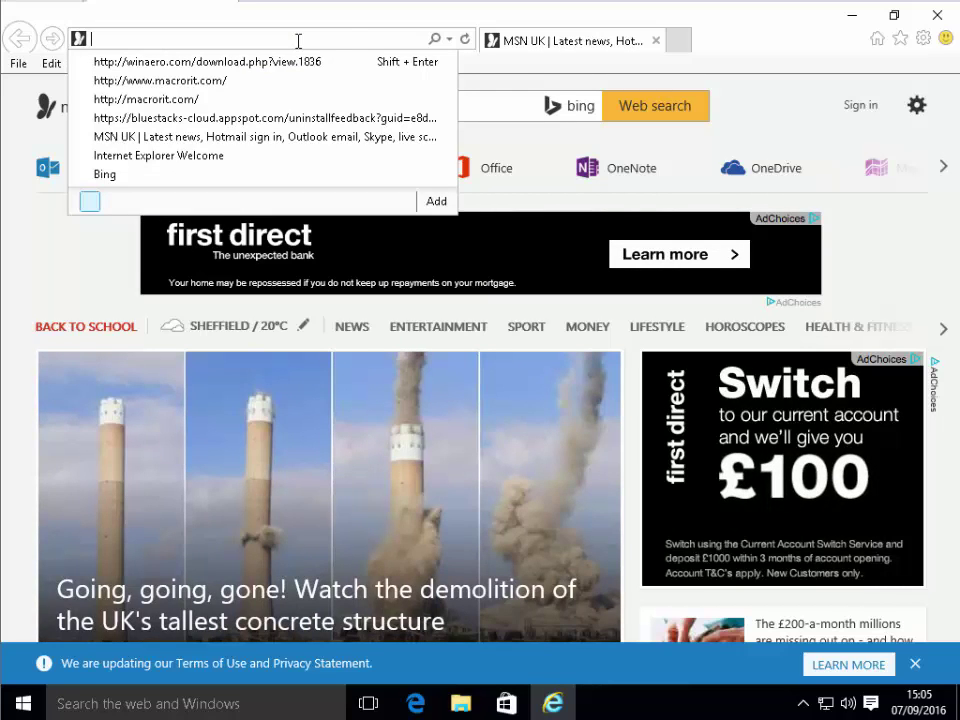
pyautogui.write('phot')
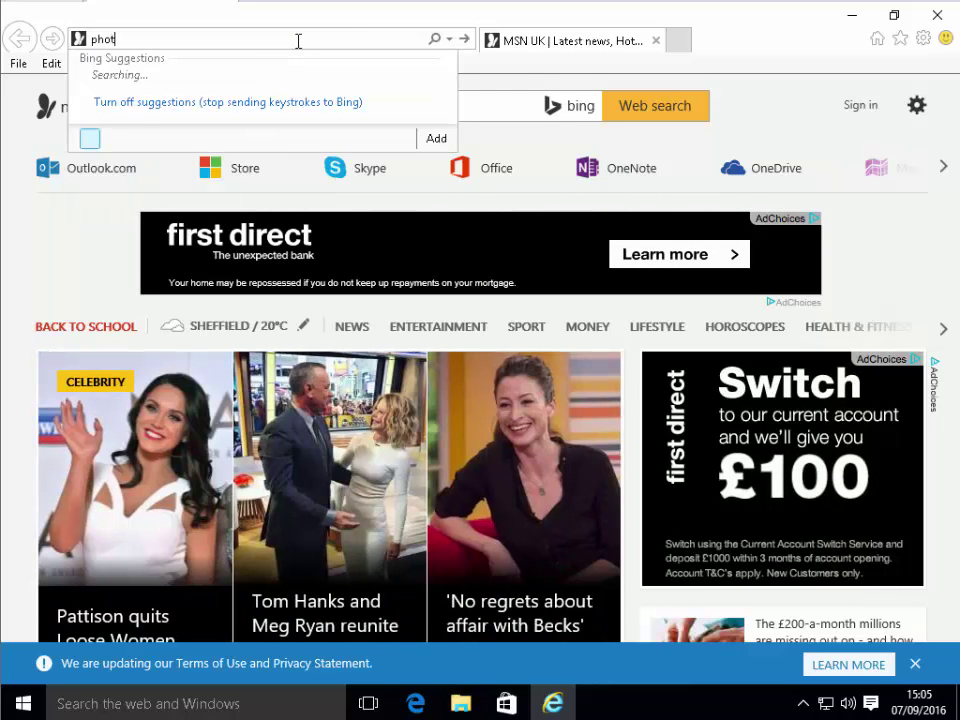
pyautogui.write('os.googl')
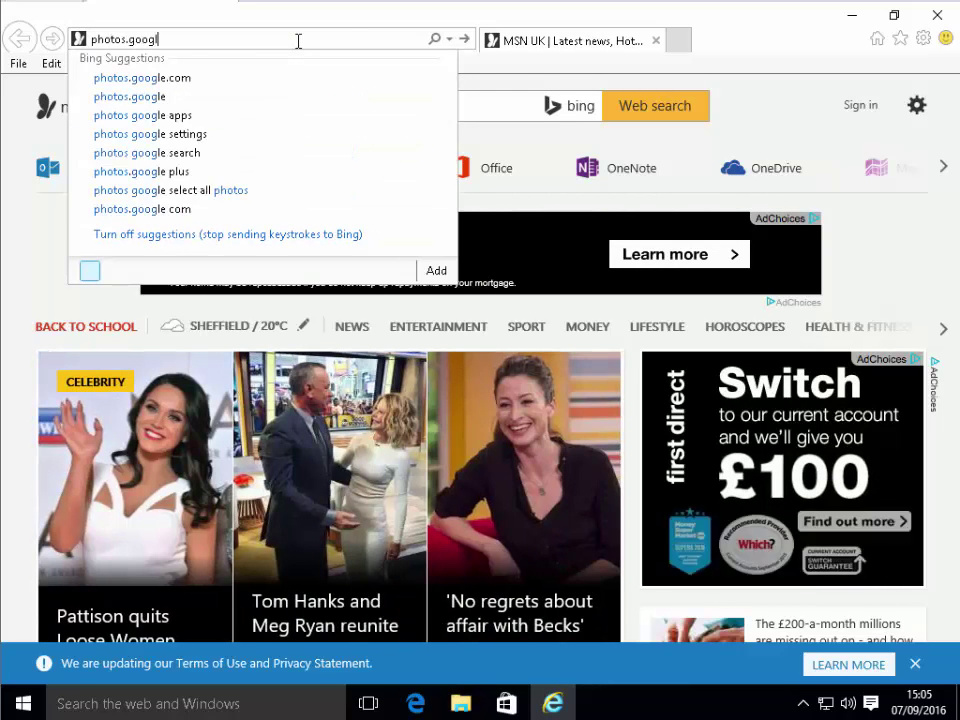
pyautogui.write('e.com')
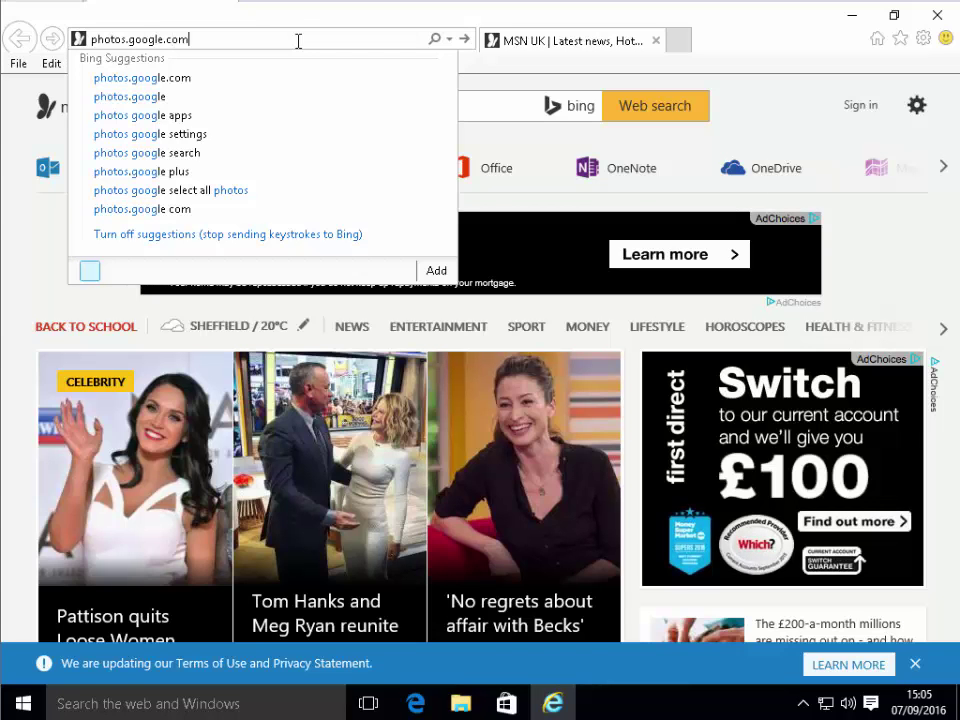
pyautogui.press('Return')
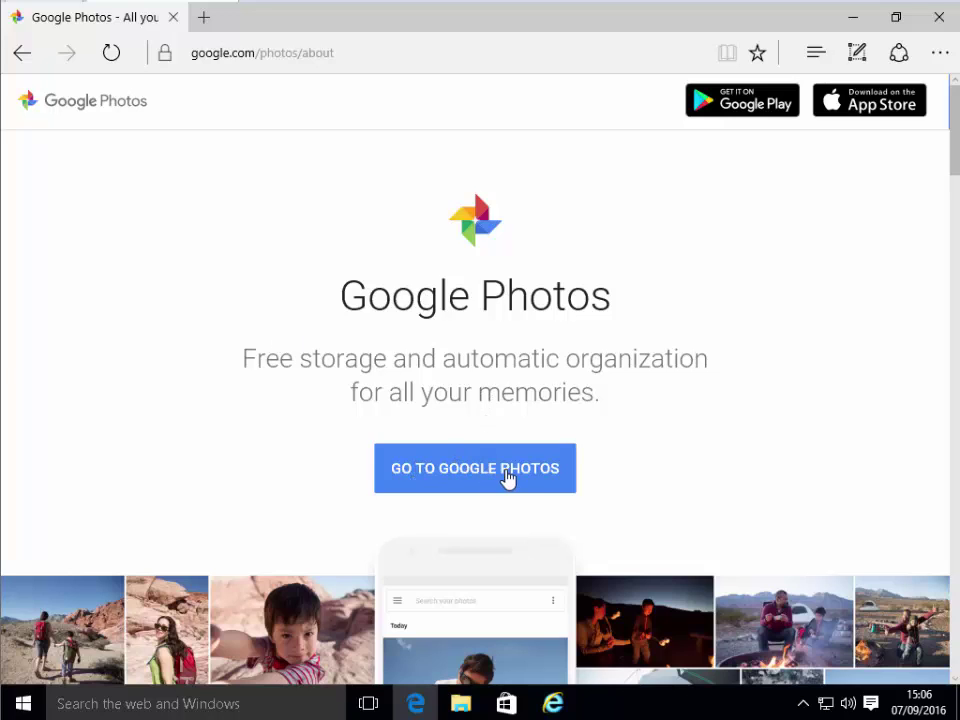
# Go from the welcome page to Google sign-in and enter the account's e-mail address
pyautogui.click(453, 488)
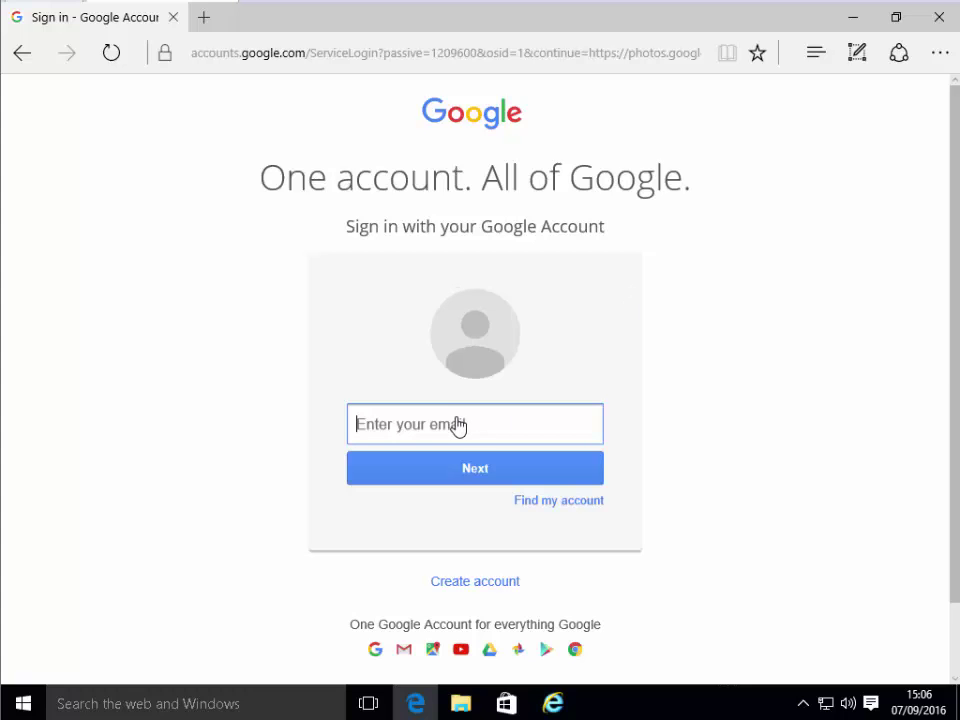
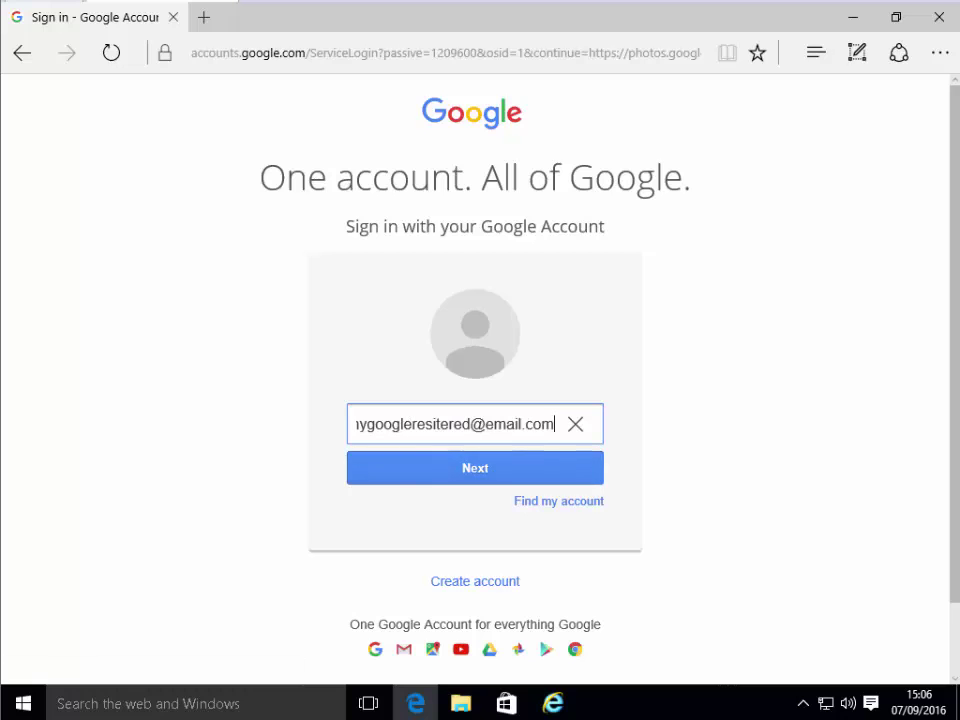
# Submit the e-mail, then sign in to the Google account with its password
pyautogui.press('Return')
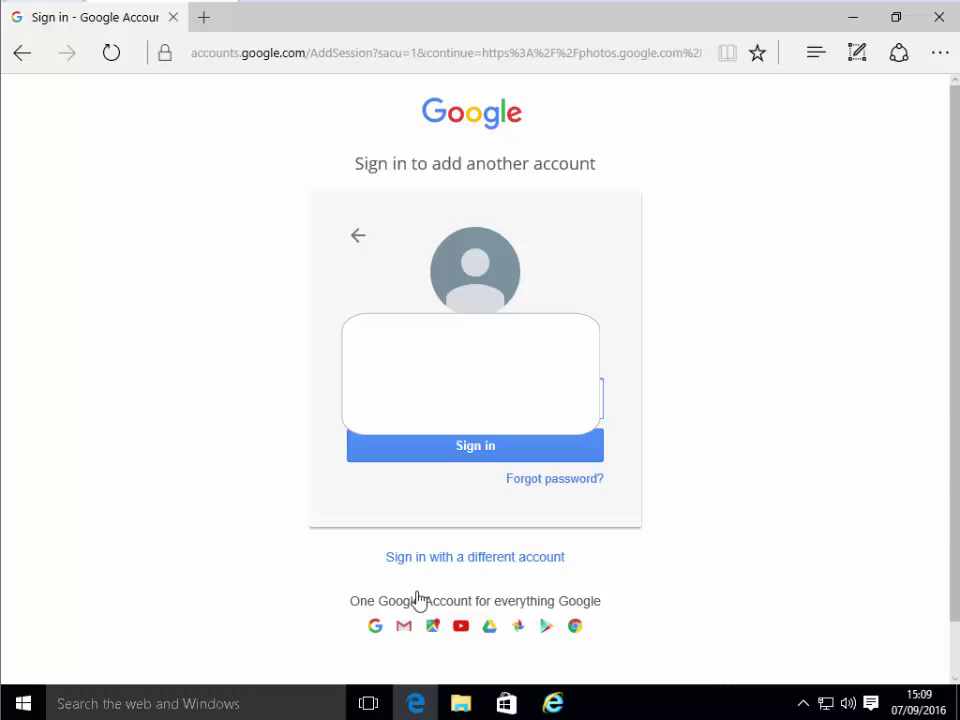
pyautogui.click(453, 452)
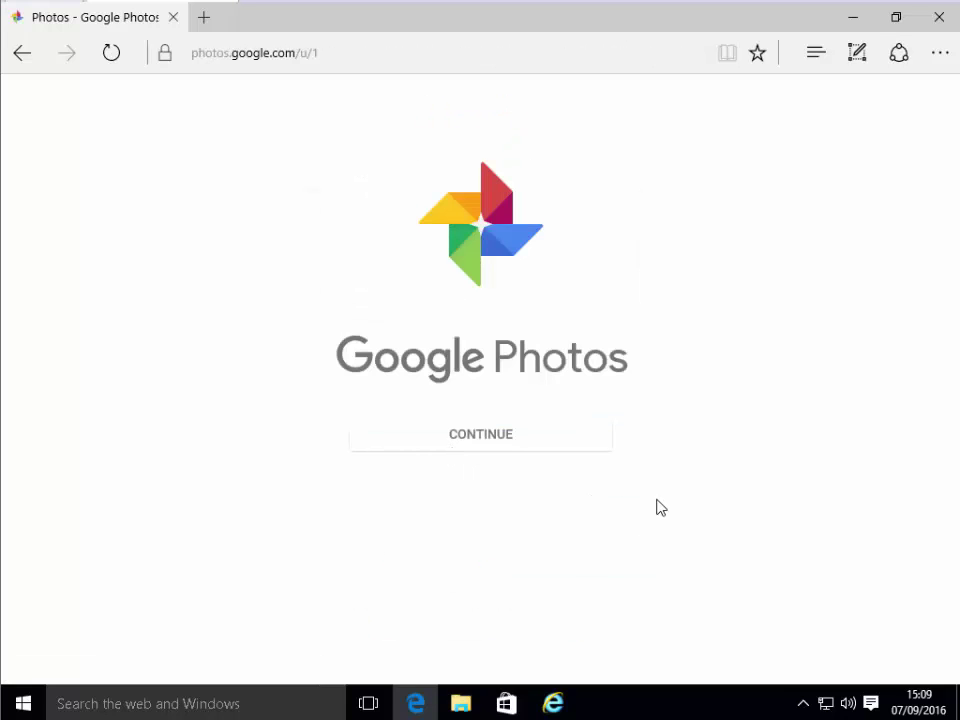
# Continue into the empty photo library and open the section menu listing Assistant, Albums and more
pyautogui.click(489, 436)
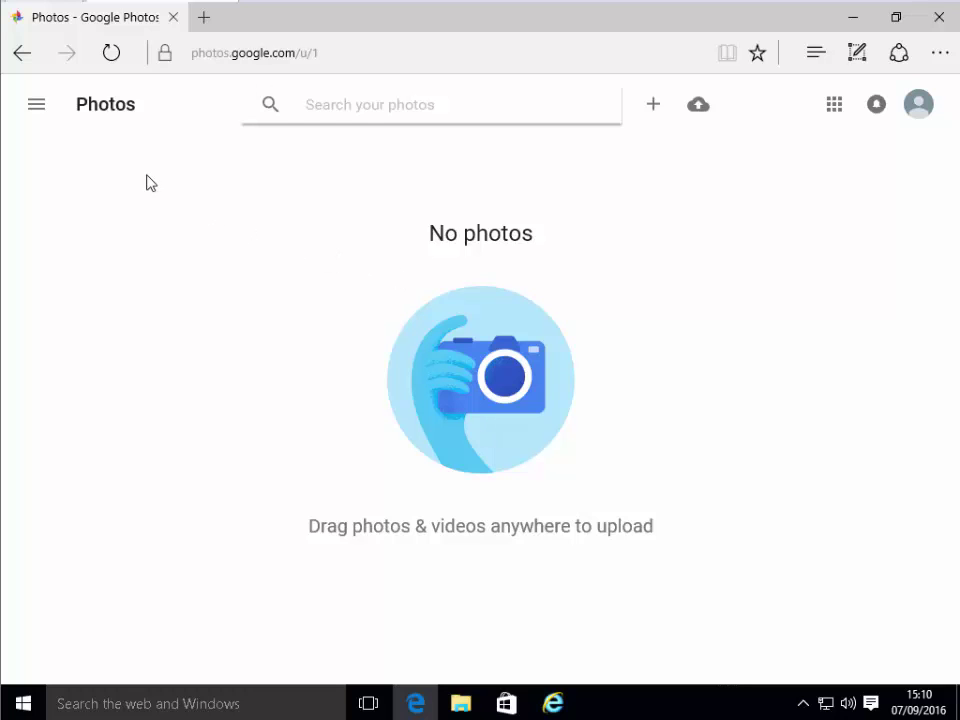
pyautogui.click(37, 113)
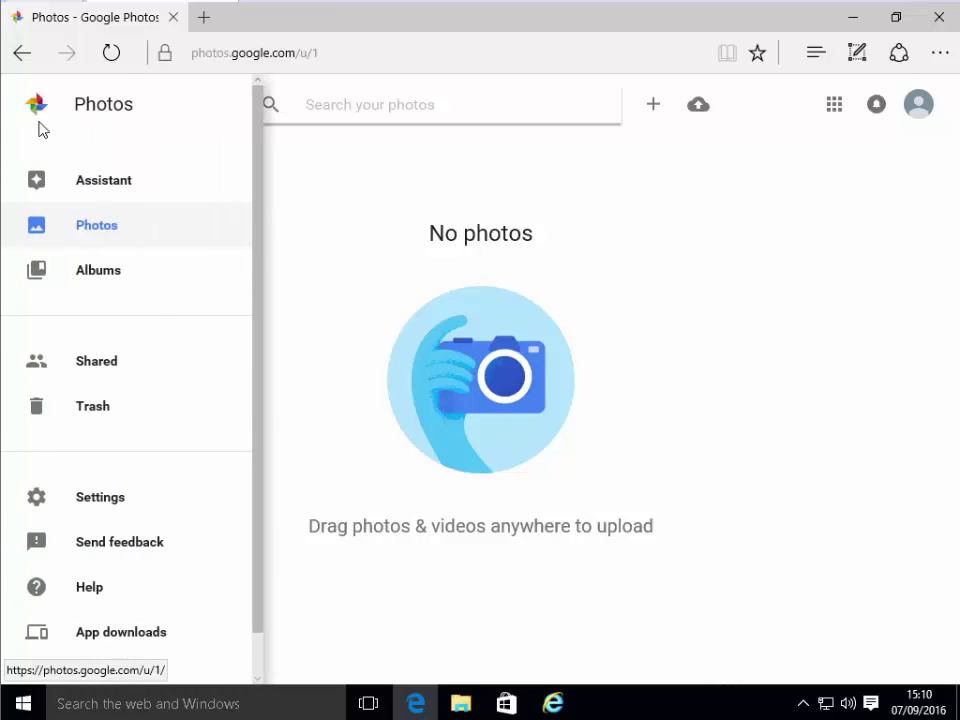
# Open the App downloads page in Edge and download the Windows desktop uploader
pyautogui.click(120, 632)
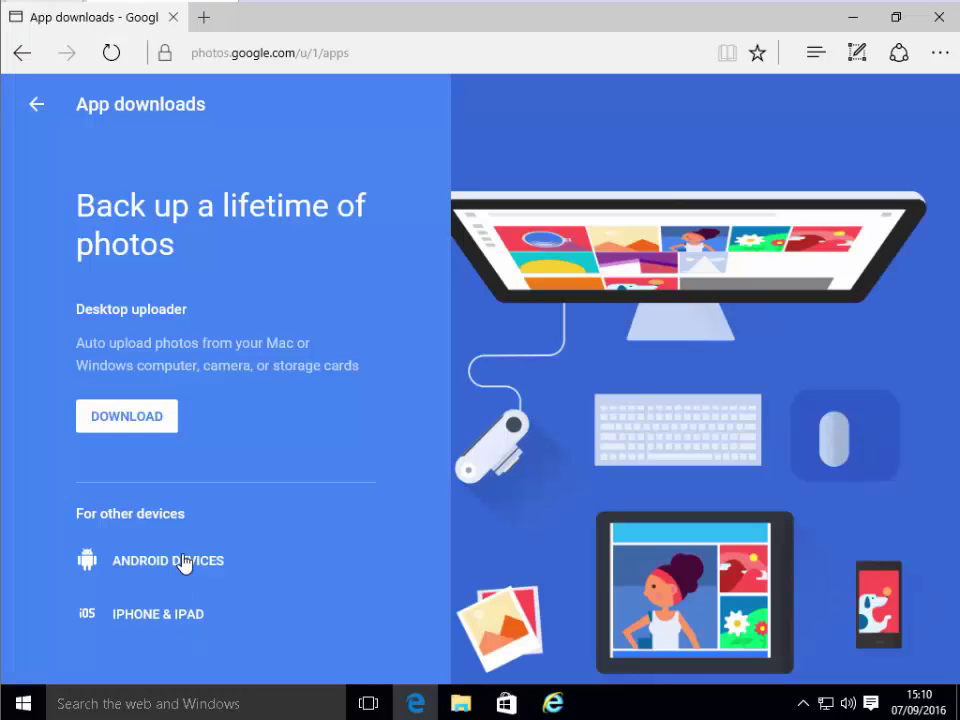
pyautogui.click(166, 418)
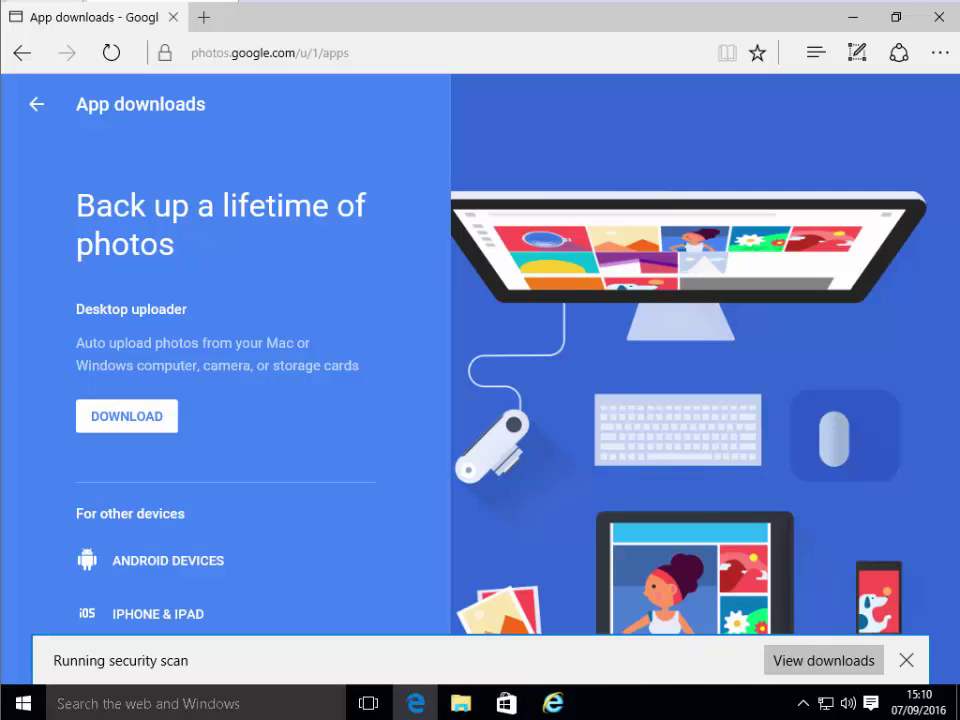
# Switch to Internet Explorer and download the desktop uploader setup file from the apps page
pyautogui.click(552, 703)
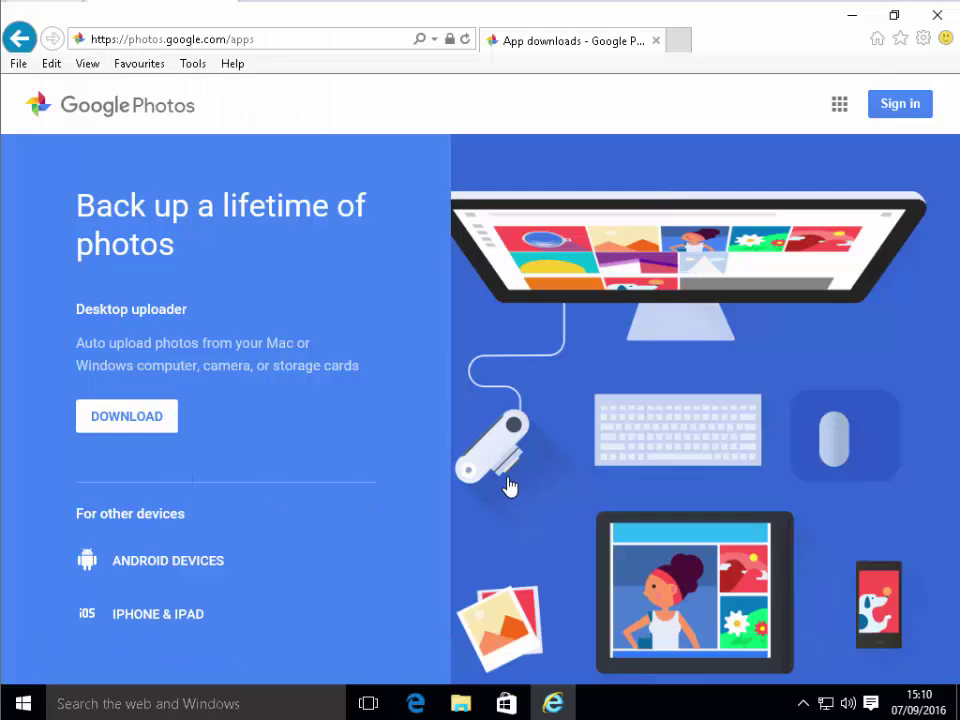
pyautogui.click(162, 416)
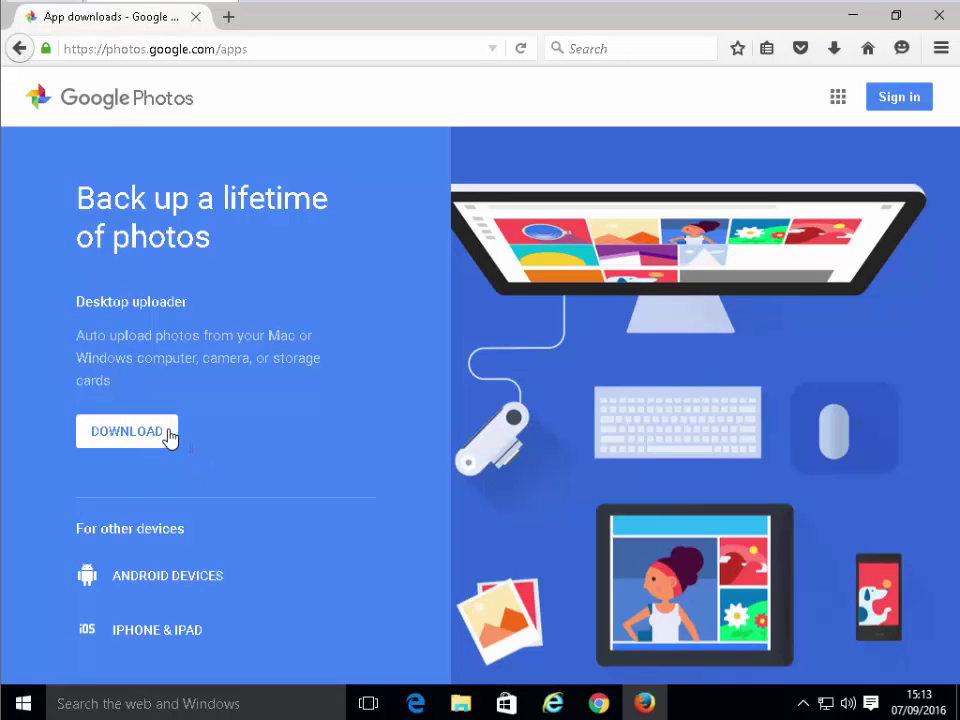
# Save gpautobackup_setup.exe in Firefox and show it in the downloads list
pyautogui.click(168, 434)
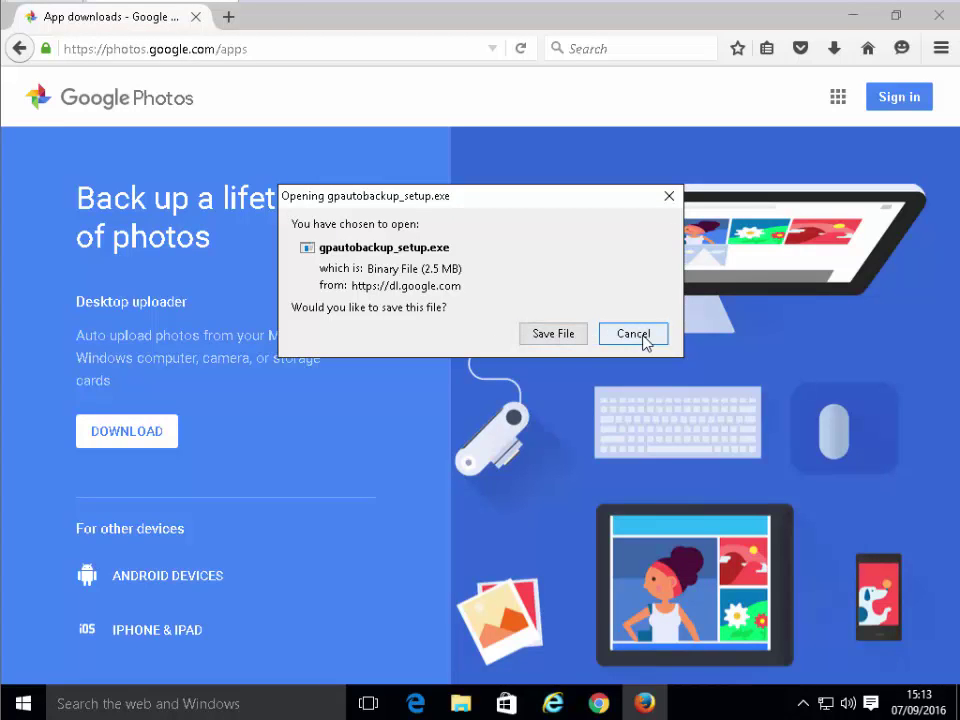
pyautogui.click(545, 336)
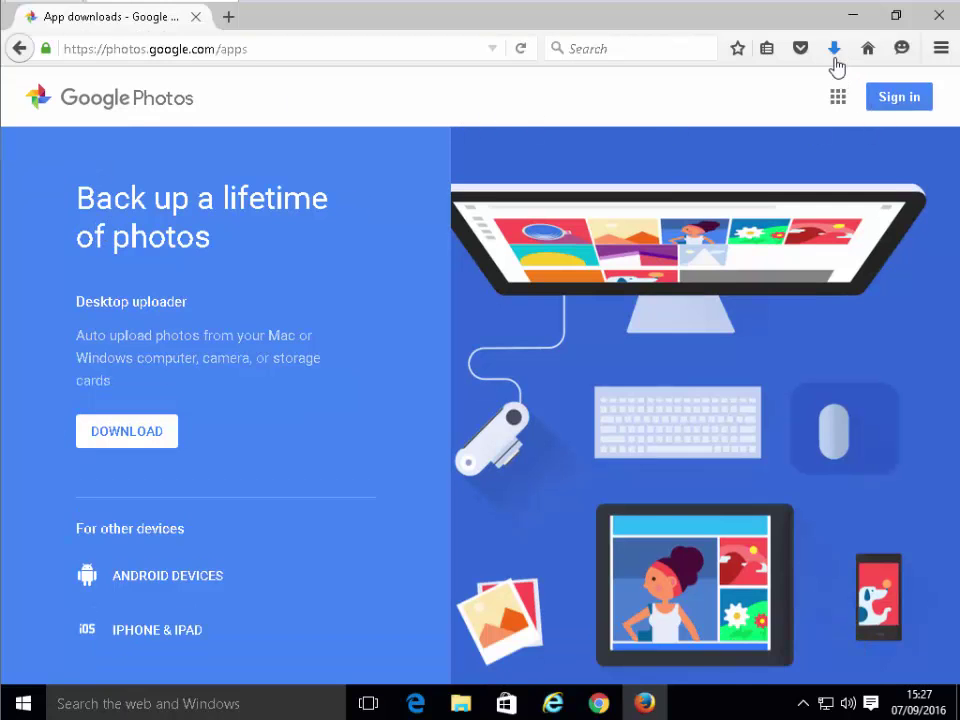
pyautogui.click(836, 58)
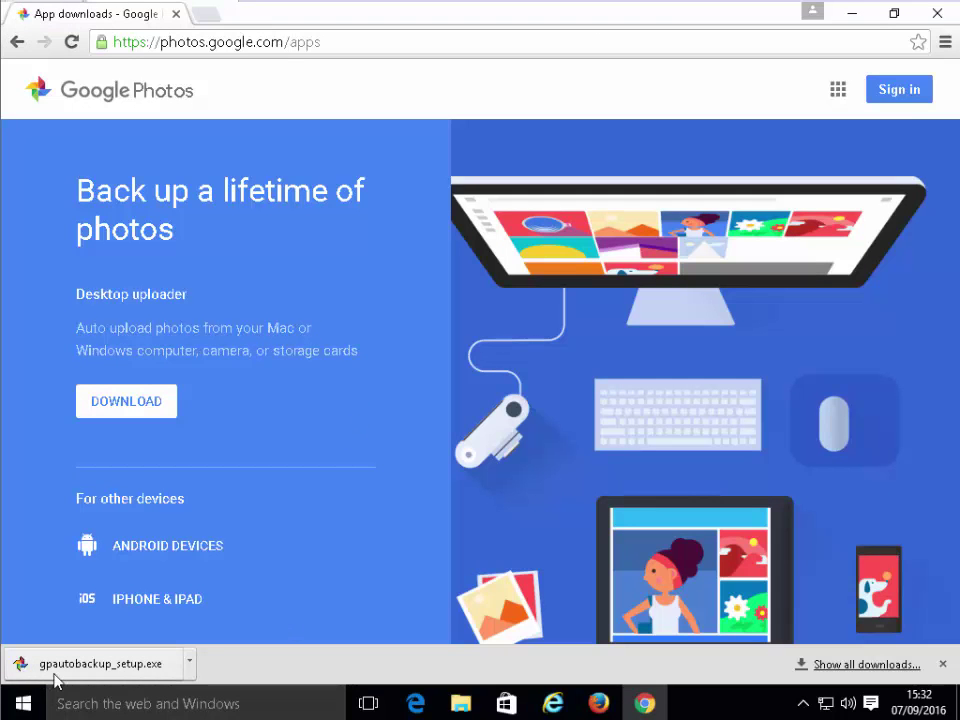
# Open the downloaded gpautobackup_setup.exe from Chrome's download bar
pyautogui.click(133, 675)
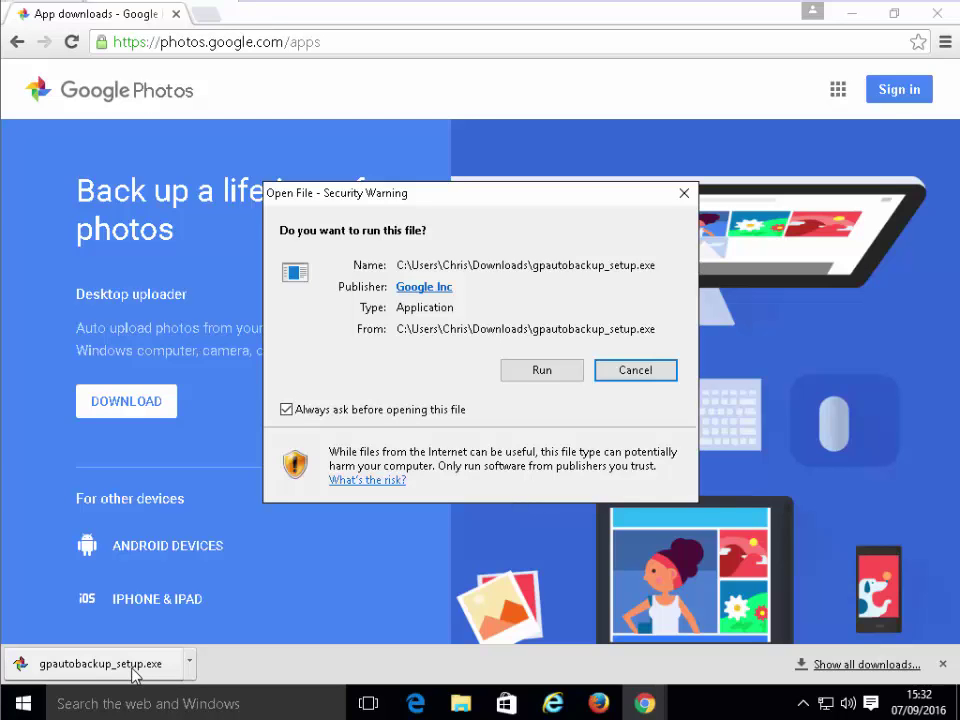
# Run the installer and accept the license terms to install Google Photos Backup
pyautogui.click(541, 371)
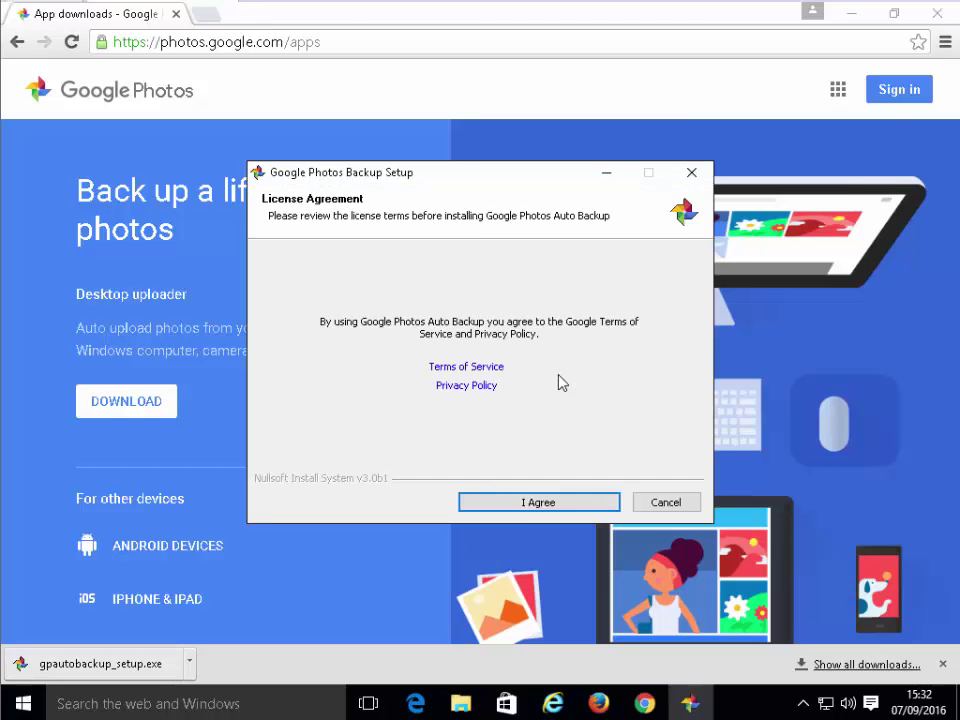
pyautogui.click(563, 503)
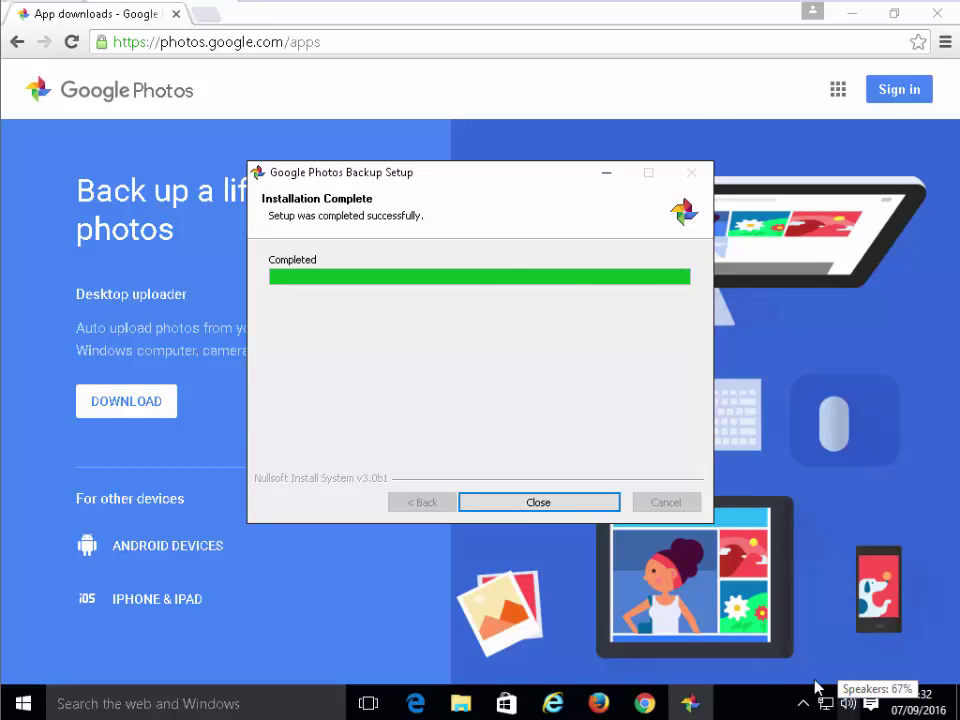
# Close the finished installer and continue past the Backup welcome to the Google sign-in window
pyautogui.click(548, 505)
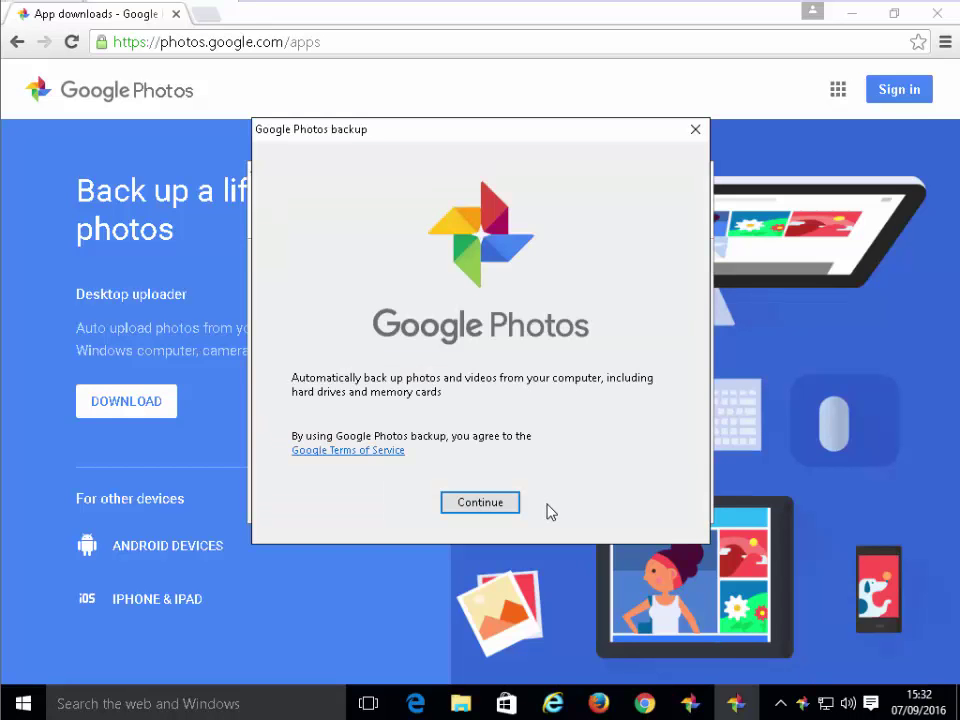
pyautogui.click(466, 494)
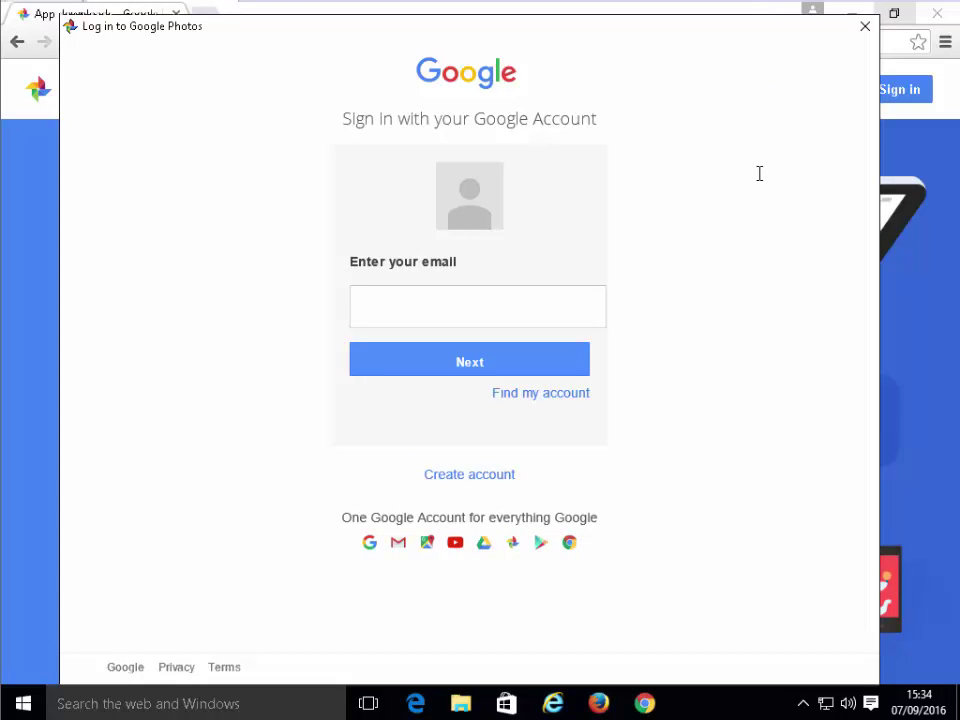
# Sign in with the Google account's e-mail address and password to reach backup settings
pyautogui.click(401, 315)
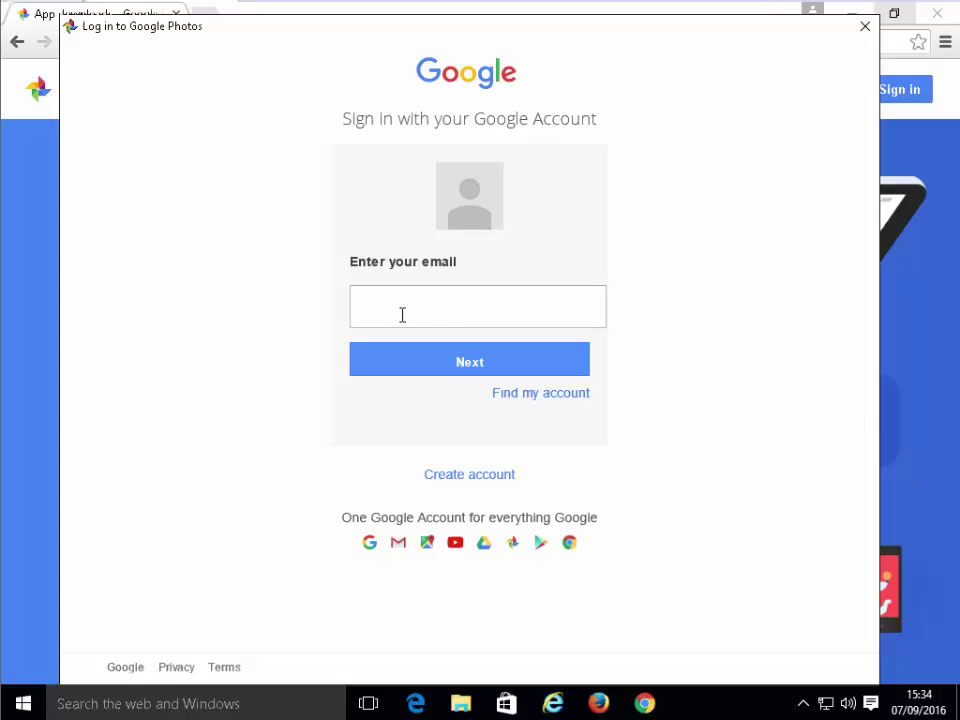
pyautogui.click(401, 315)
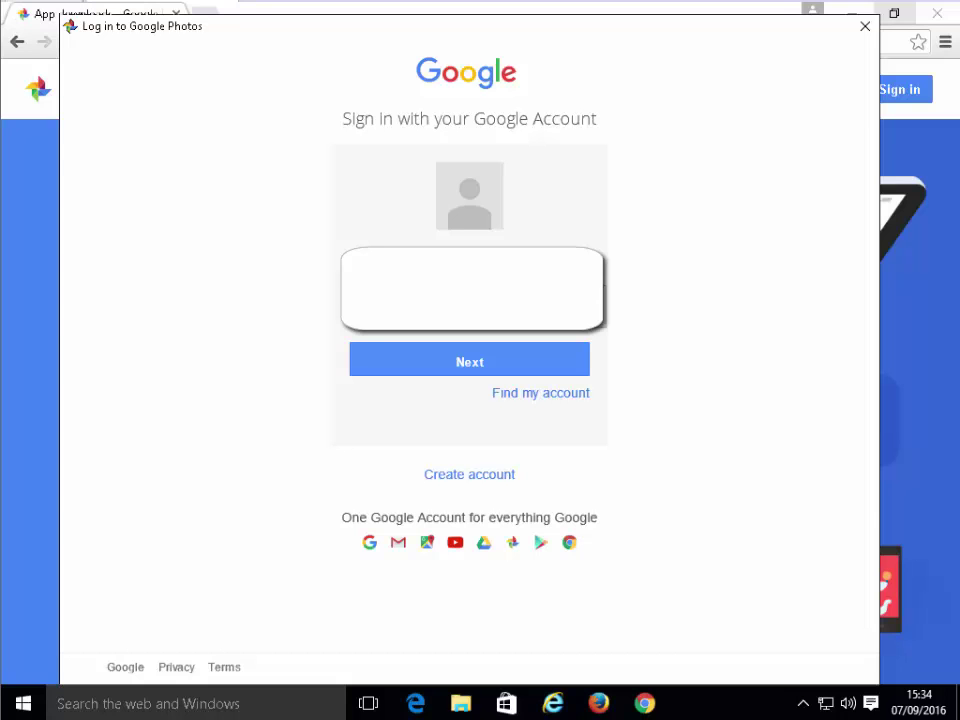
pyautogui.click(476, 370)
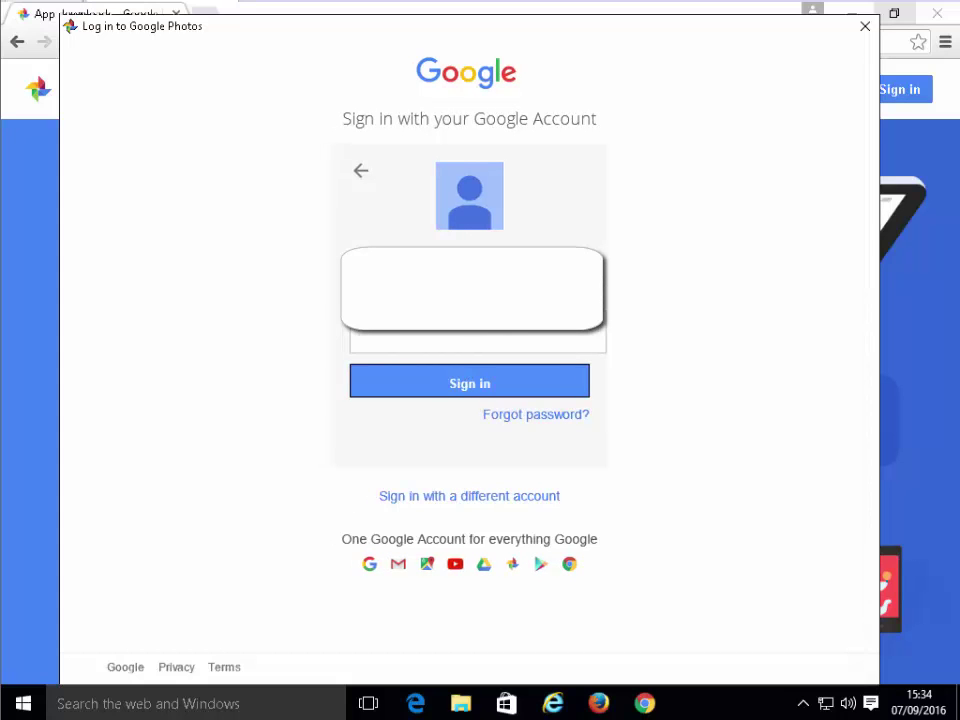
pyautogui.write('***********')
pyautogui.click(545, 387)
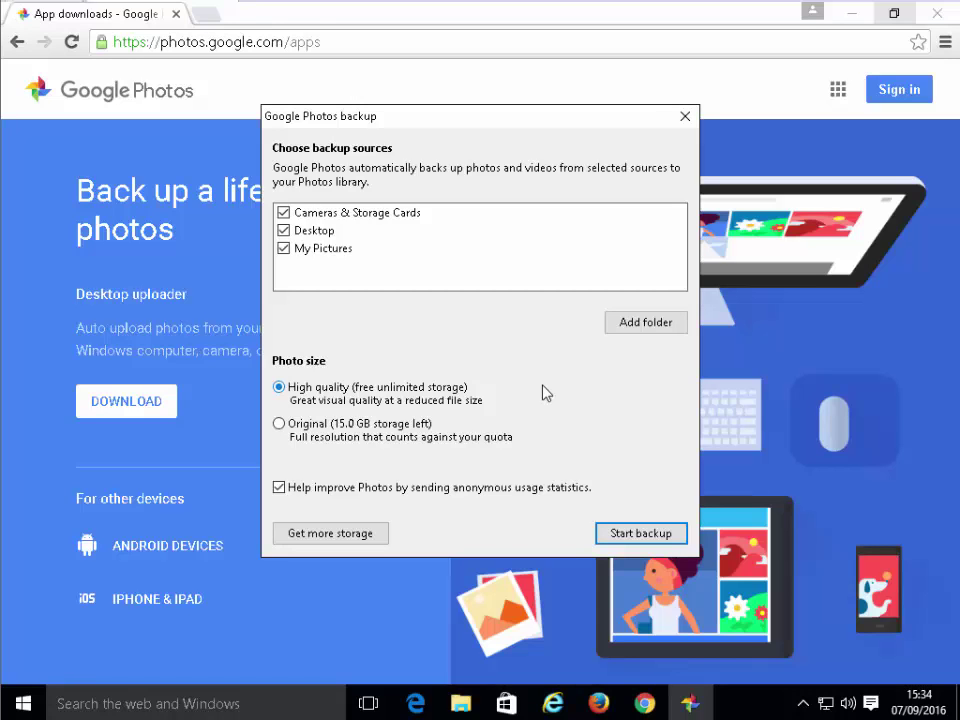
# Untick Cameras & Storage Cards, then add a folder and expand Documents in Browse For Folder
pyautogui.click(283, 213)
pyautogui.click(283, 213)
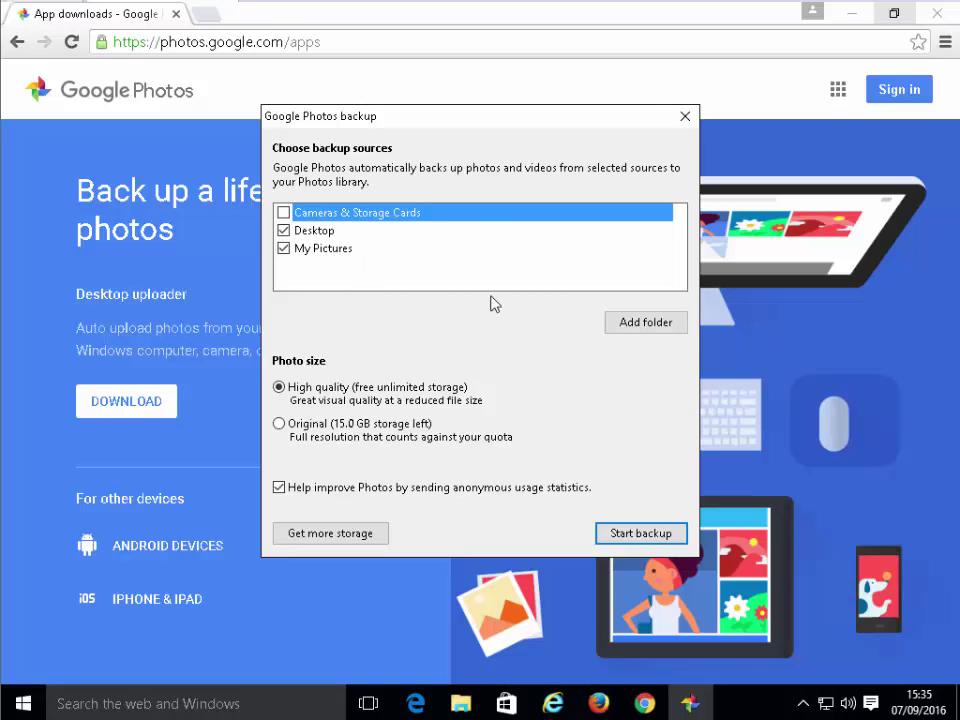
pyautogui.click(648, 325)
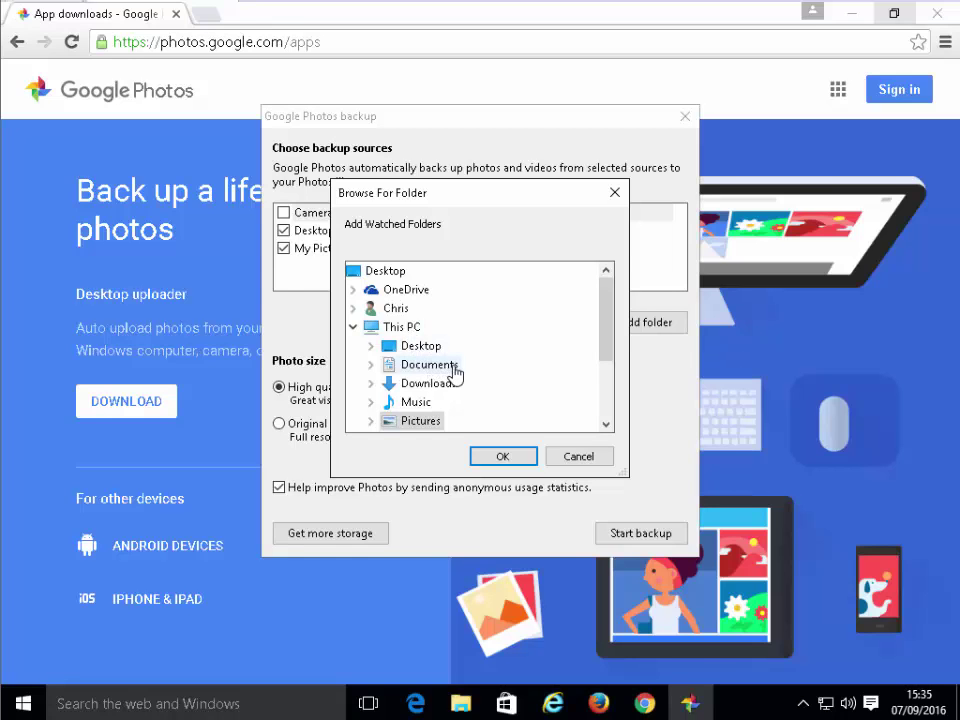
pyautogui.doubleClick(455, 372)
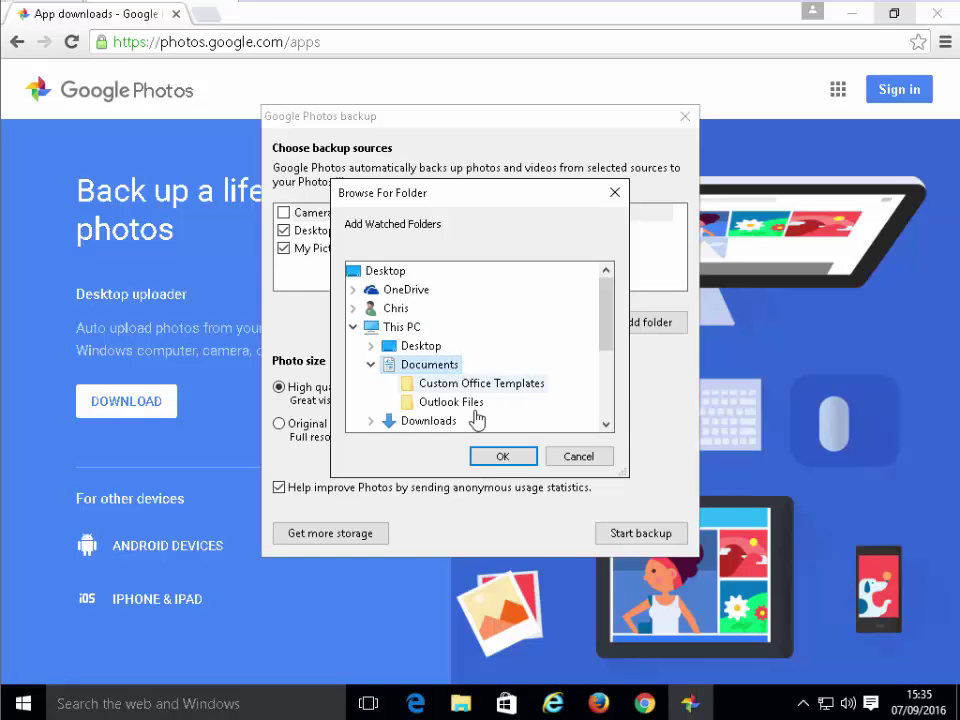
# Add My Documents, then the Videos folder under This PC, as checked backup sources
pyautogui.click(492, 459)
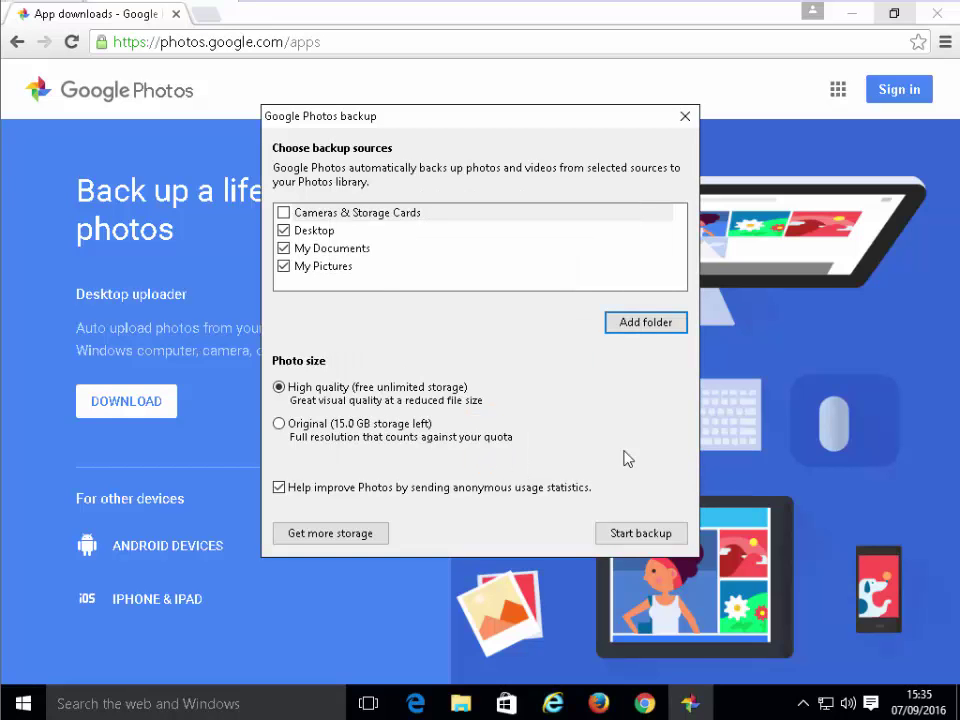
pyautogui.click(665, 328)
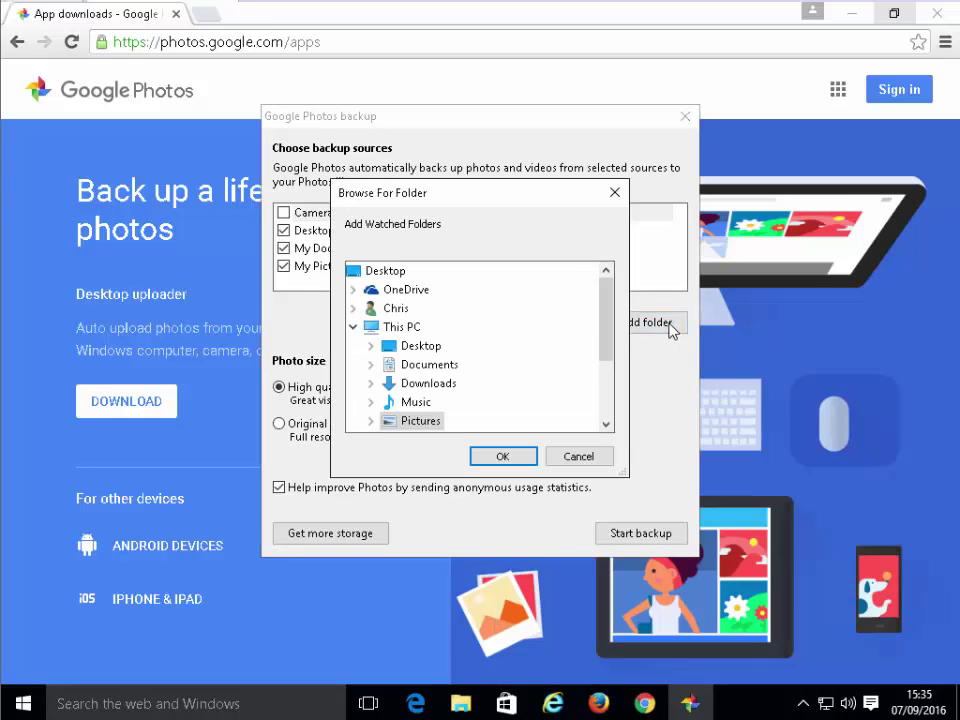
pyautogui.moveTo(613, 328); pyautogui.dragTo(579, 354)
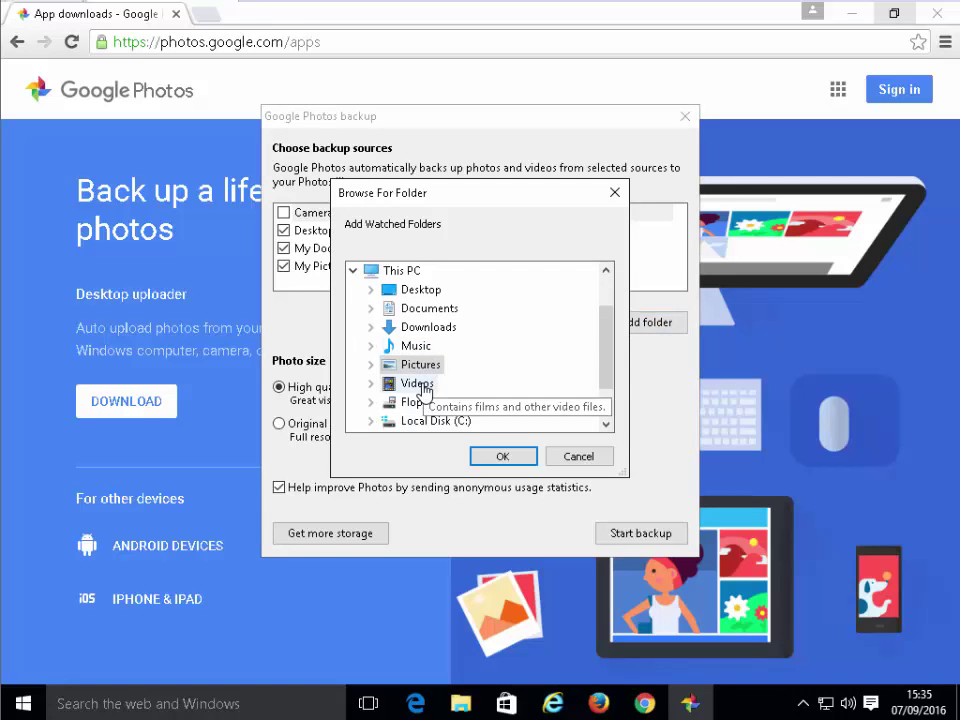
pyautogui.click(417, 384)
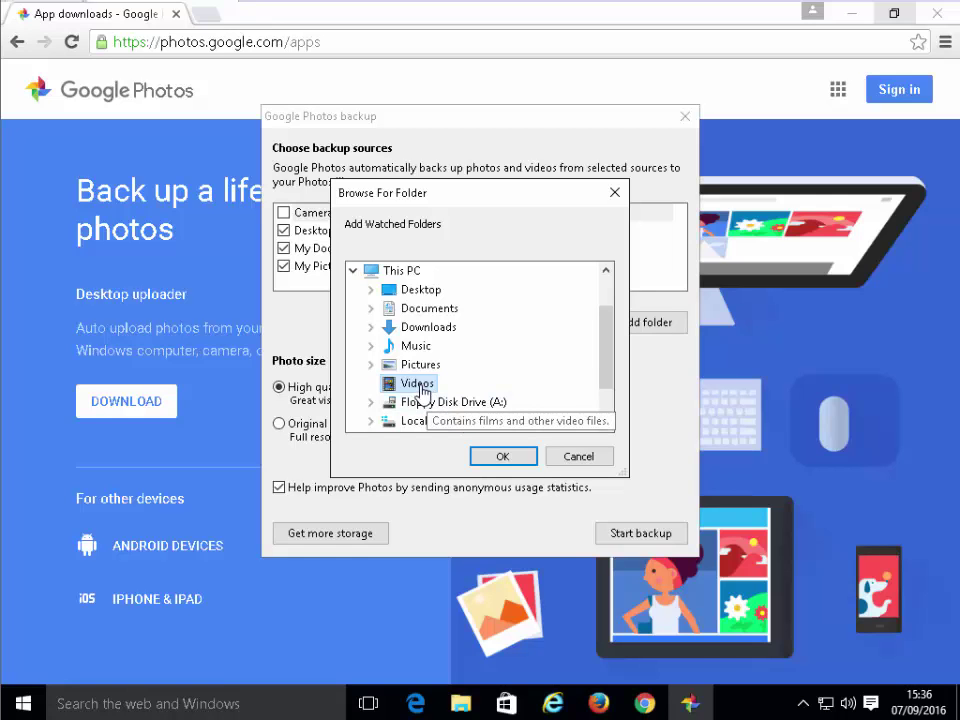
pyautogui.click(503, 459)
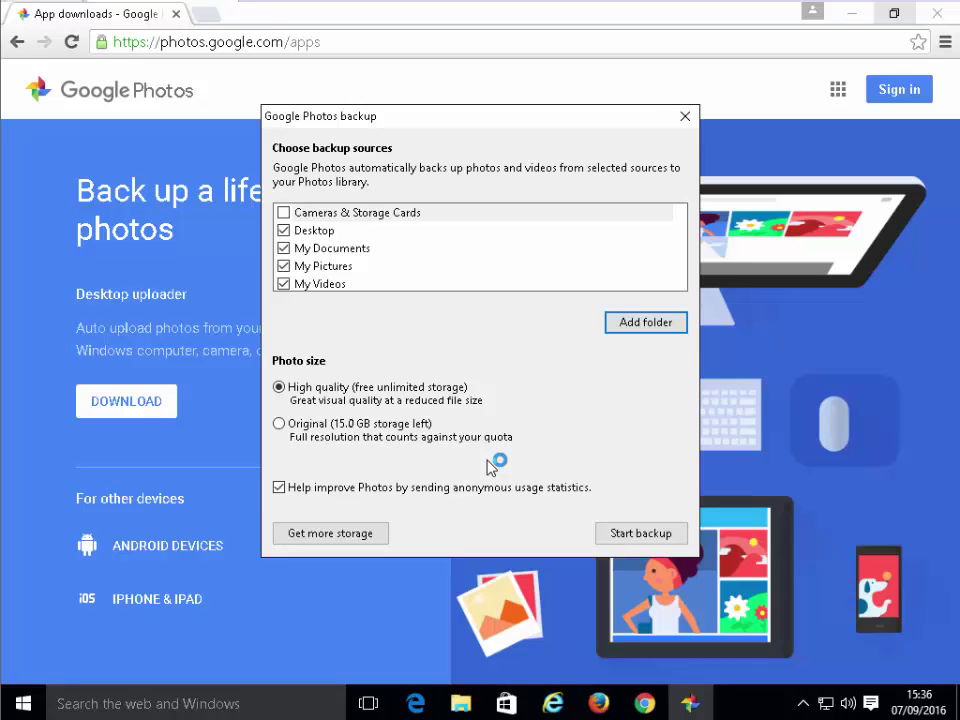
# Keep High quality photo size, start the backup, and dismiss the 'Backup is a go!' message
pyautogui.click(318, 389)
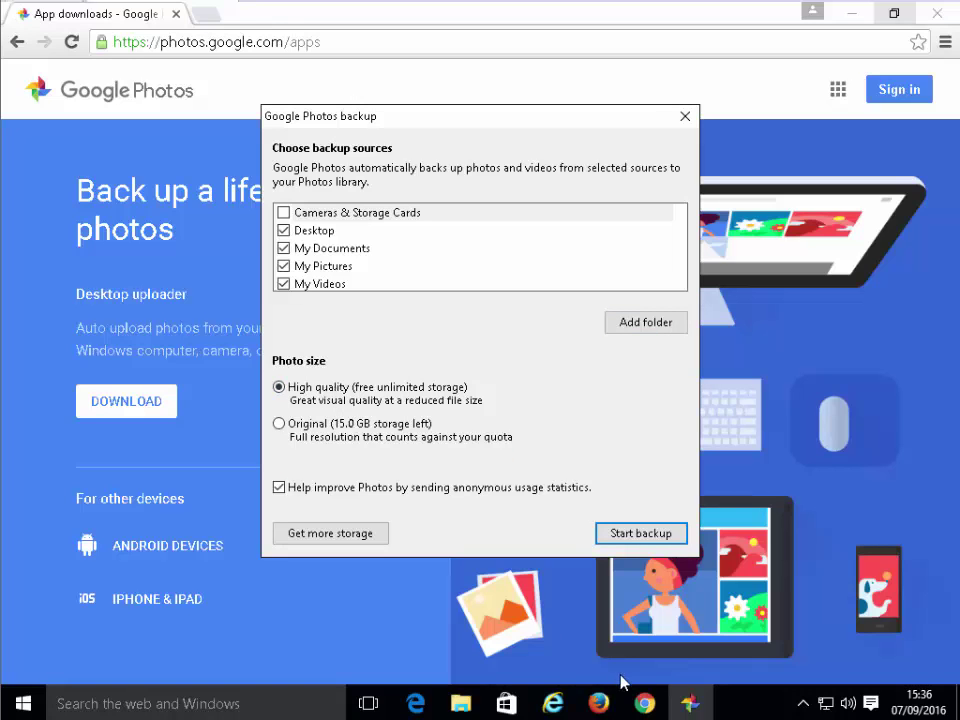
pyautogui.click(638, 534)
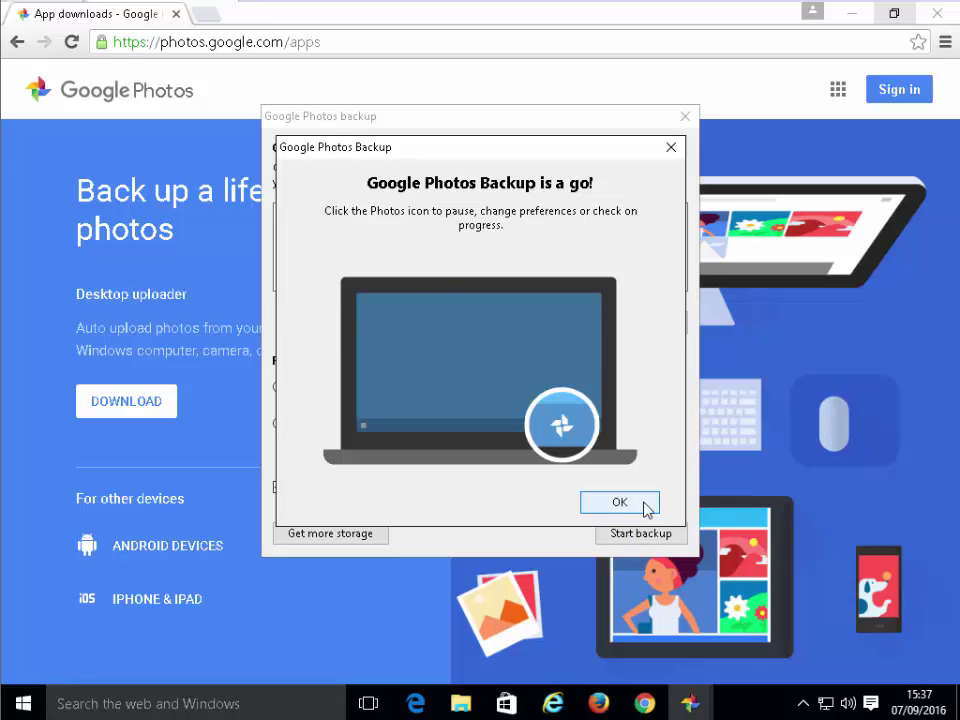
pyautogui.click(619, 502)
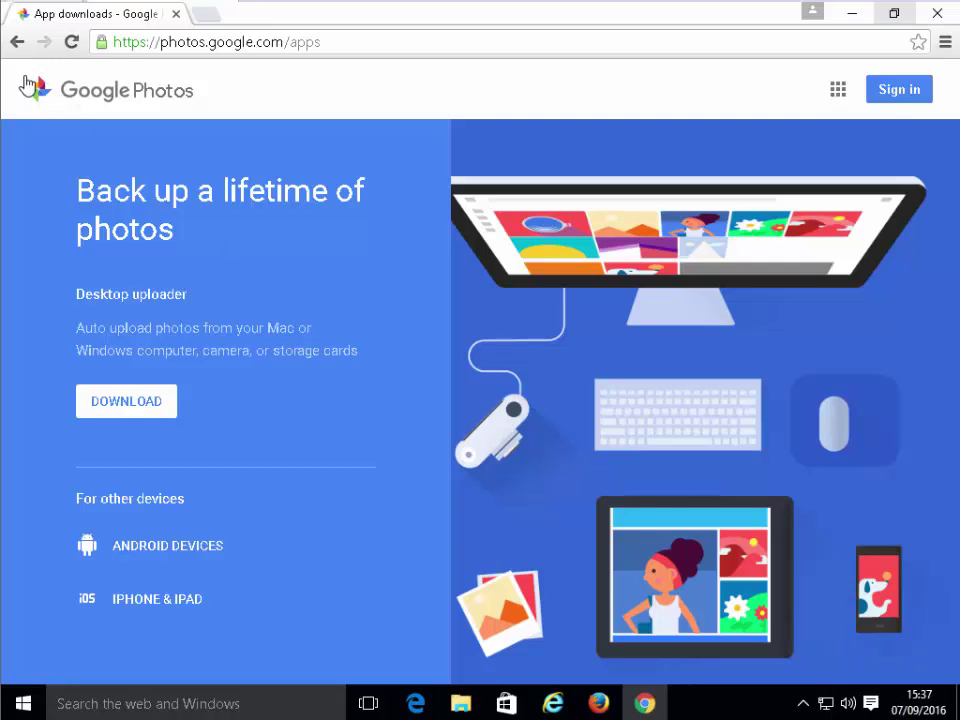
# From the tray icon's Settings, enable Upload RAW files and Upload PNG files and save
pyautogui.click(803, 705)
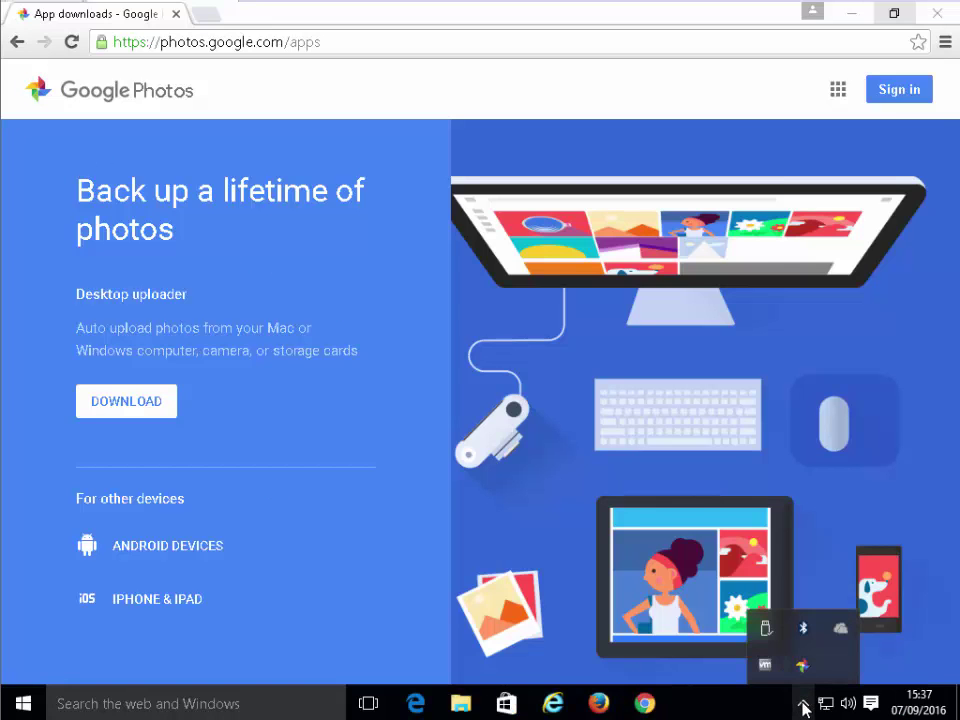
pyautogui.moveTo(808, 677)
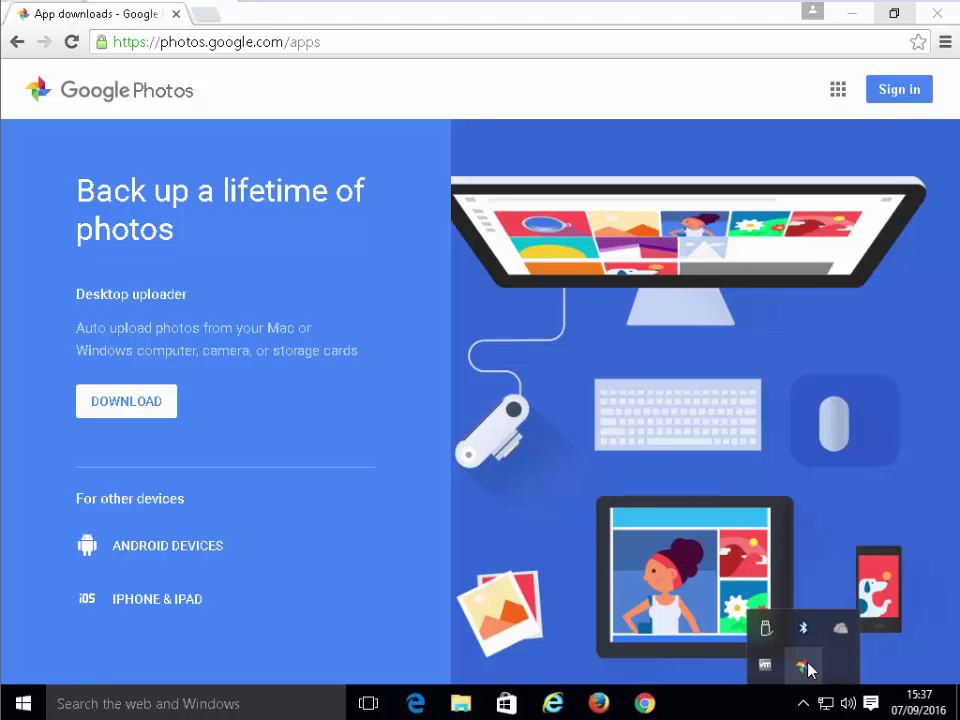
pyautogui.click(804, 666)
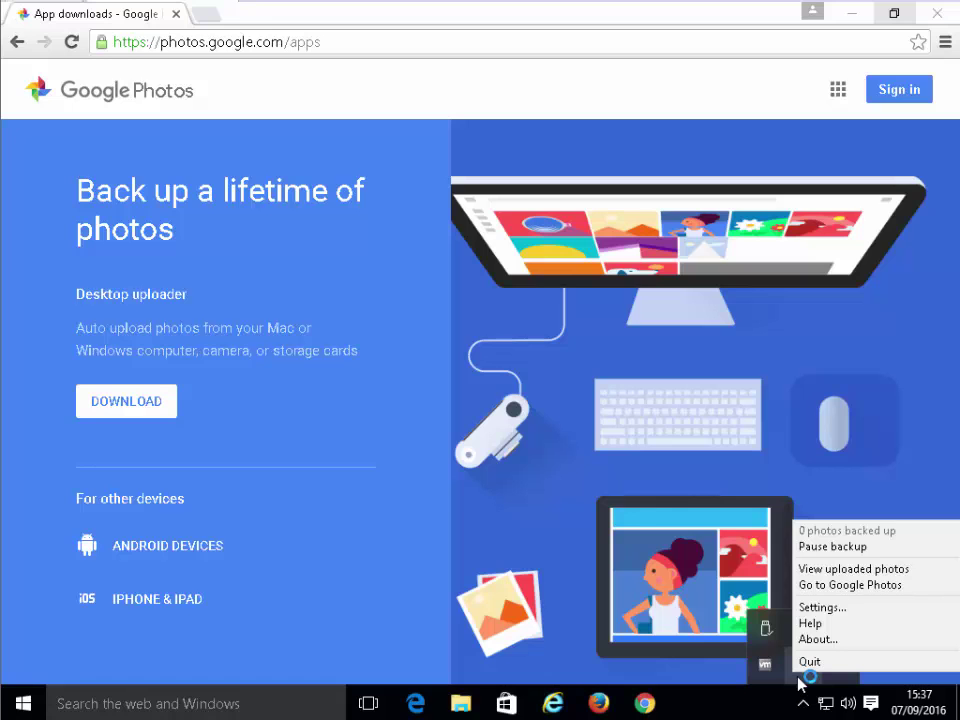
pyautogui.click(822, 607)
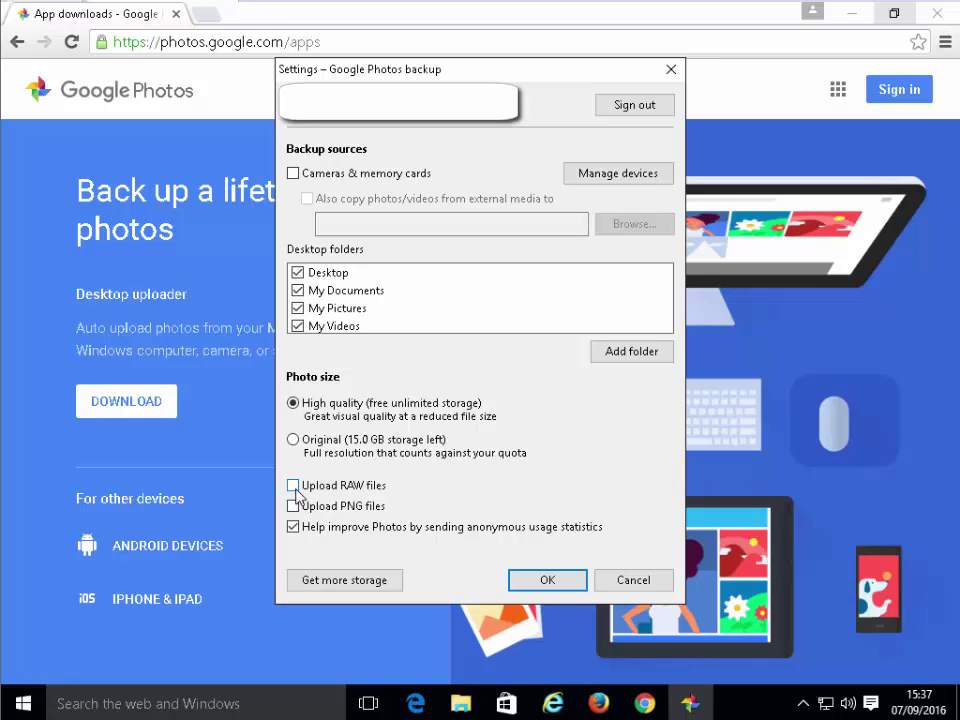
pyautogui.click(293, 486)
pyautogui.click(295, 509)
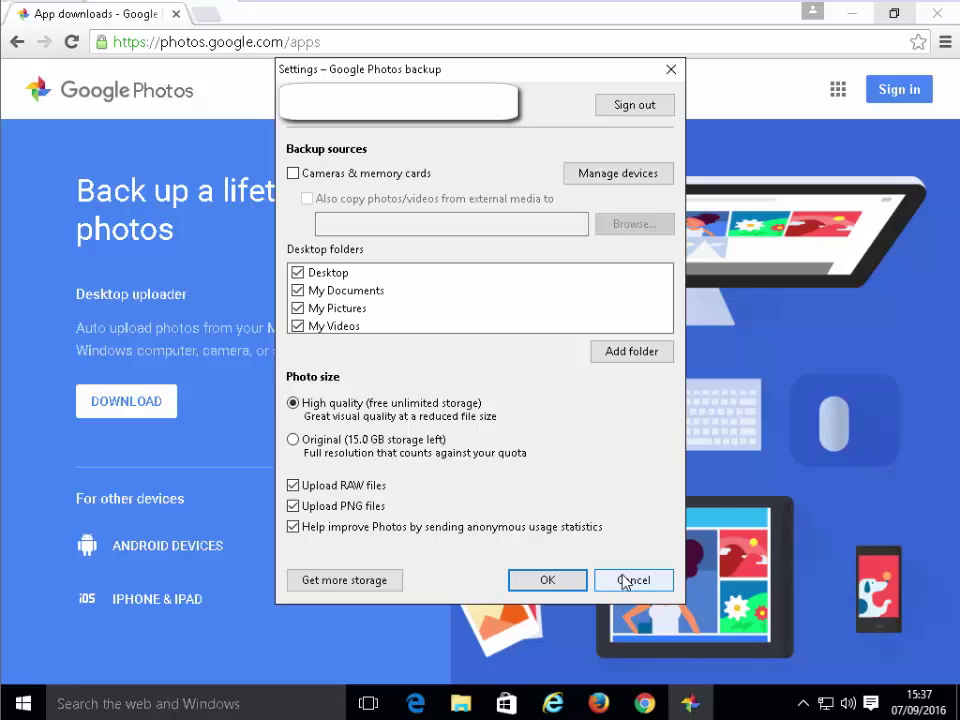
pyautogui.click(565, 581)
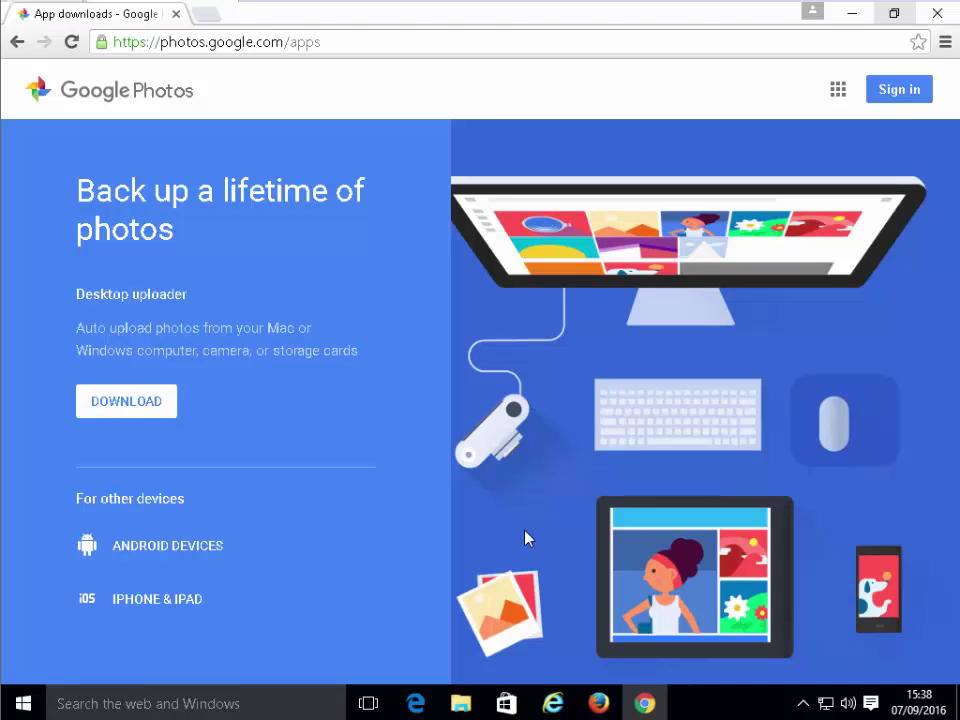
# Show the hidden tray icons and read the Google Photos status: 0 photos backed up
pyautogui.click(803, 704)
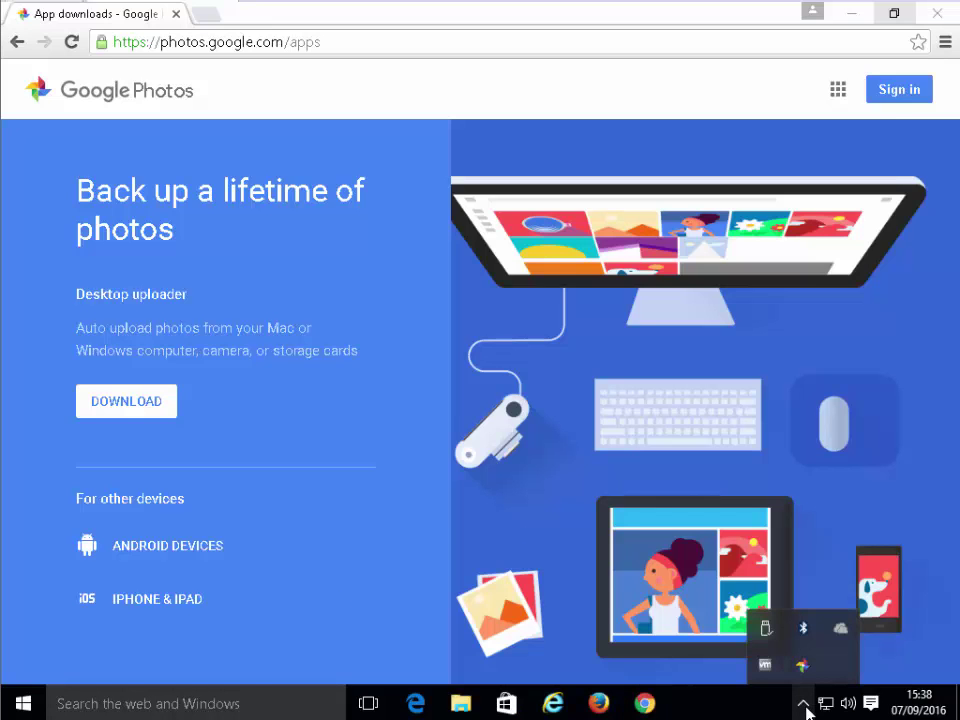
pyautogui.moveTo(806, 674)
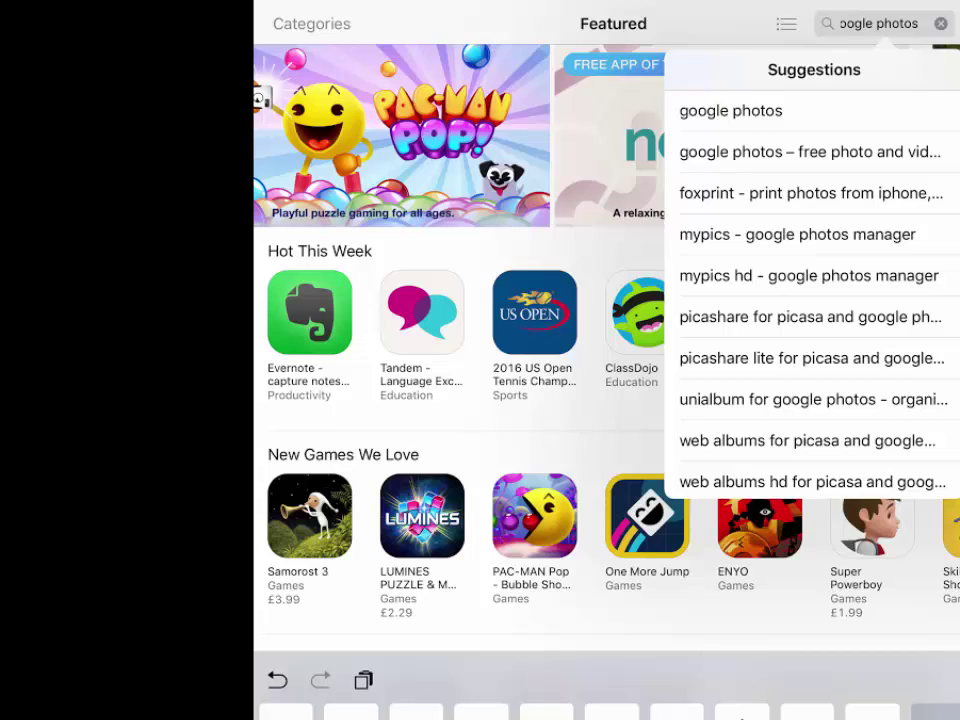
# Run the App Store search for 'google photos'
pyautogui.press('Return')
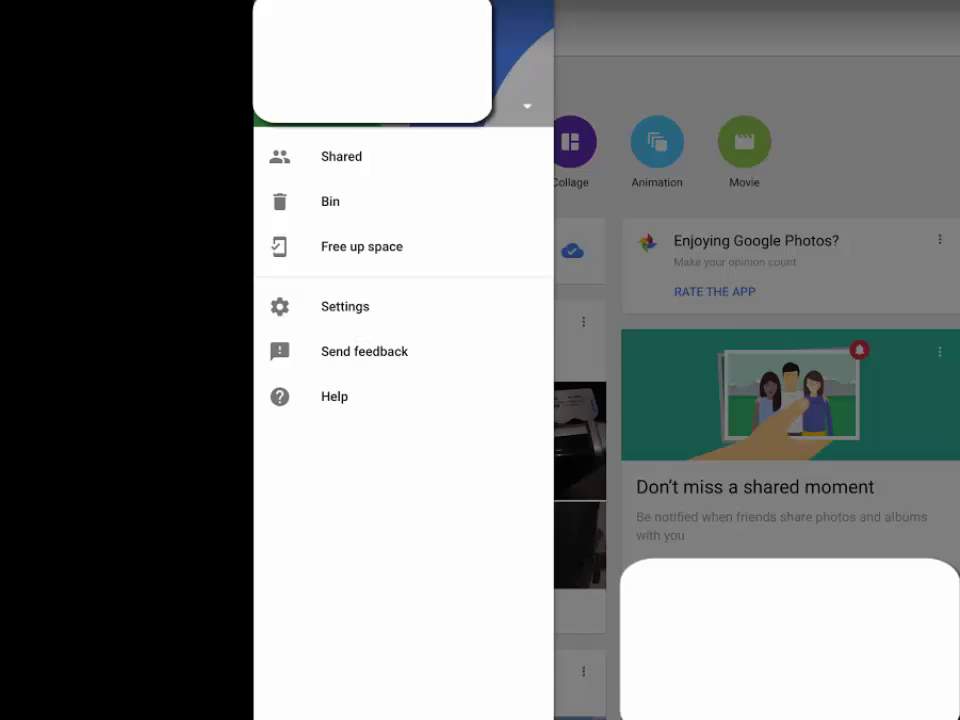
# Go to Settings > Assistant cards, where New creations and Rediscover this day are off
pyautogui.click(345, 306)
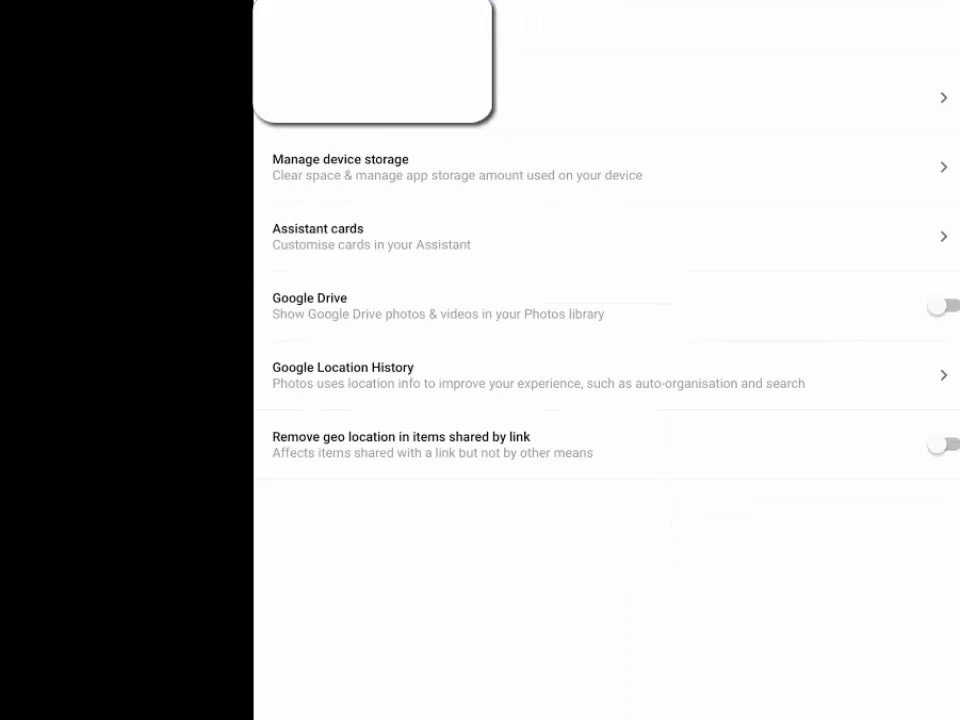
pyautogui.click(318, 236)
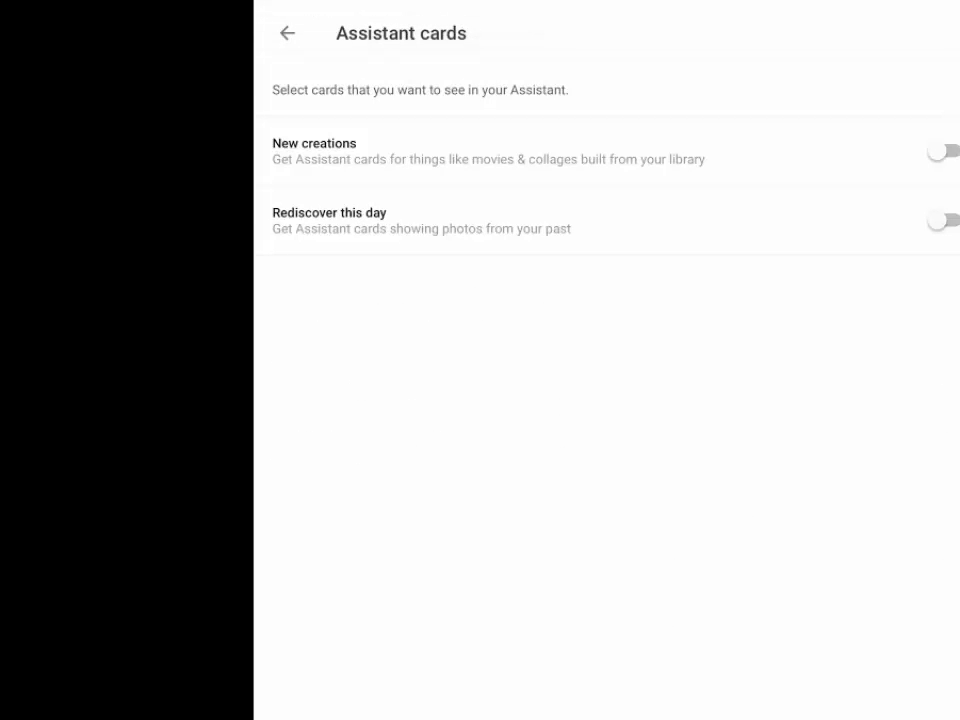